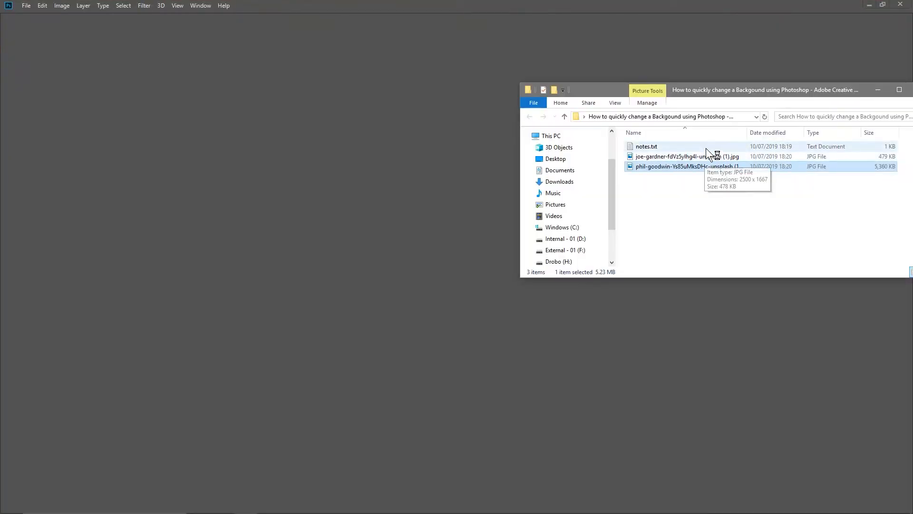
# Open the desert portrait JPG of the seated woman in Photoshop and enter the Select and Mask workspace.
pyautogui.moveTo(707, 155); pyautogui.dragTo(413, 173)
pyautogui.moveTo(685, 156); pyautogui.dragTo(536, 400)
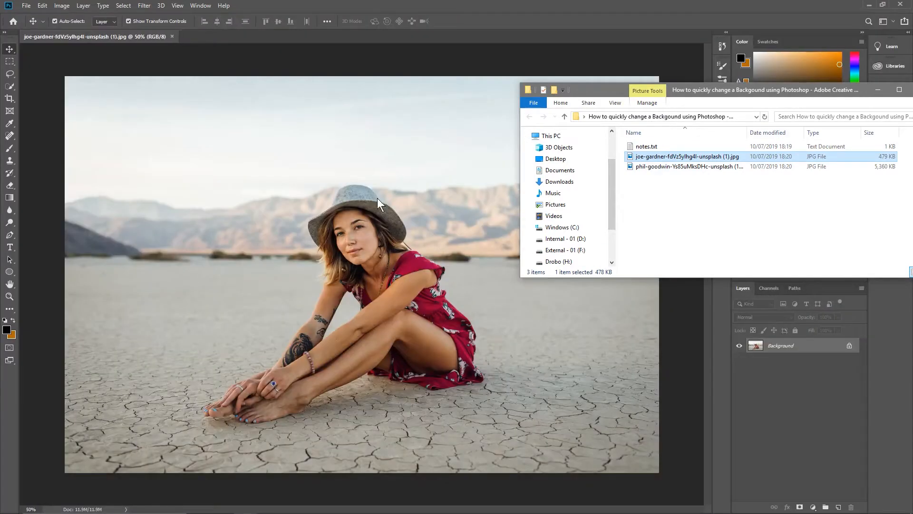
pyautogui.click(497, 4)
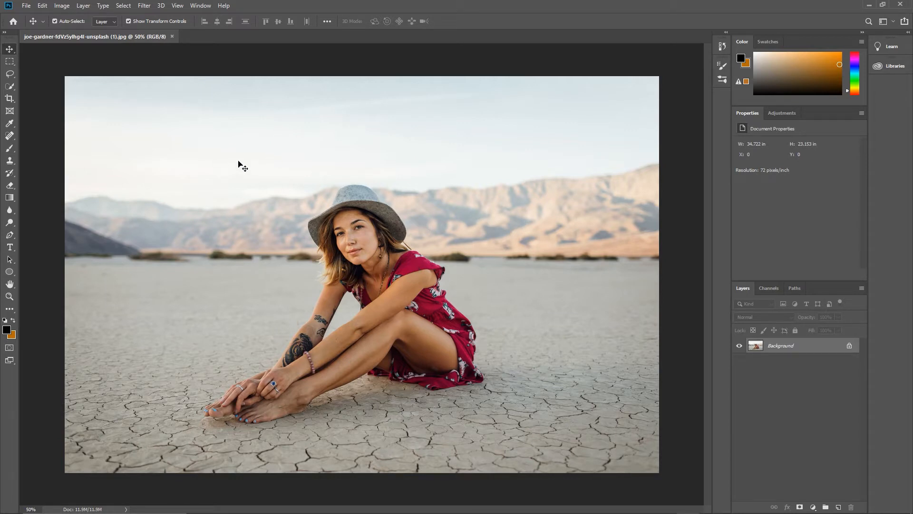
pyautogui.click(128, 7)
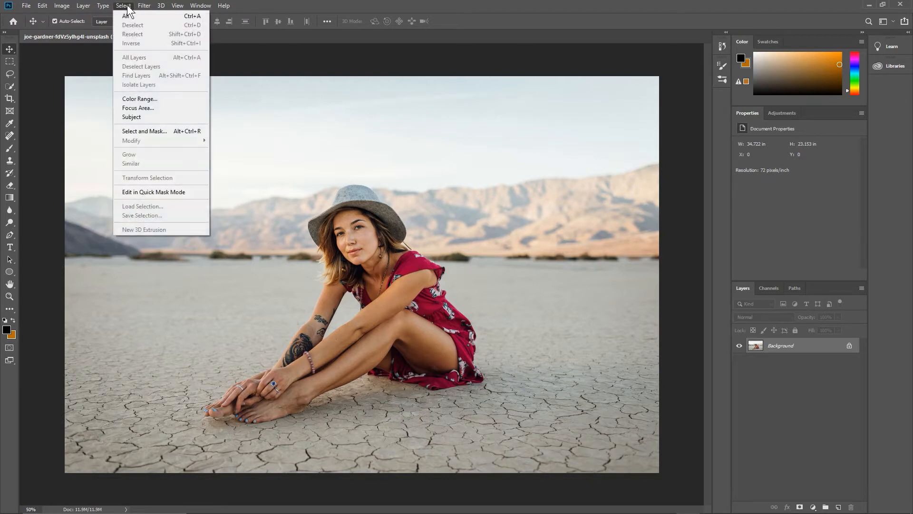
pyautogui.click(140, 132)
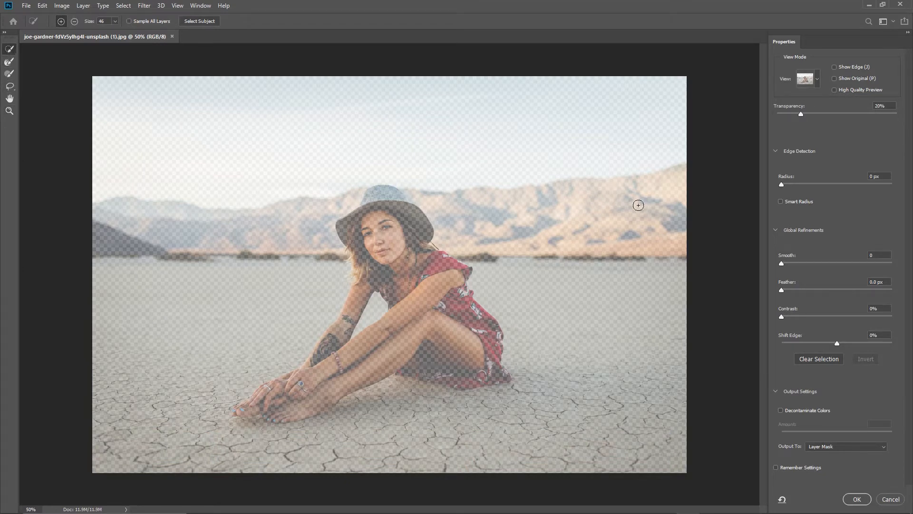
pyautogui.click(817, 77)
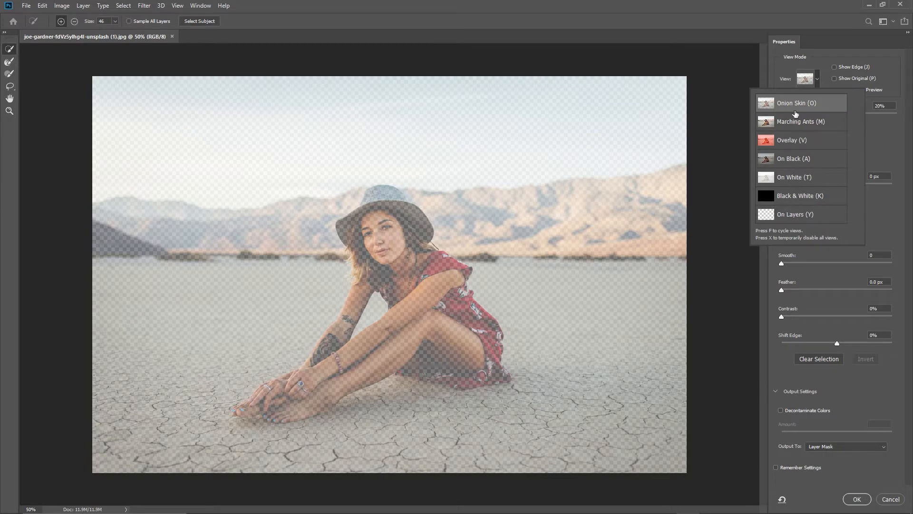
pyautogui.click(820, 65)
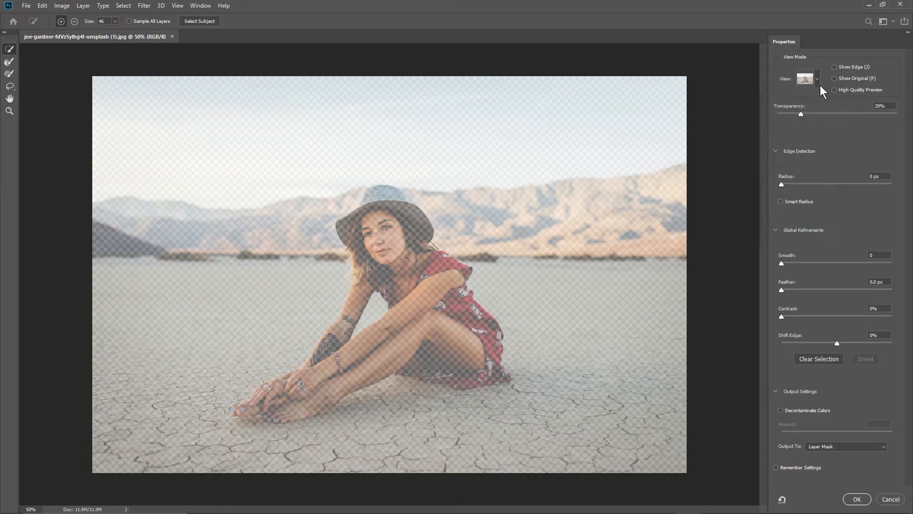
pyautogui.click(816, 79)
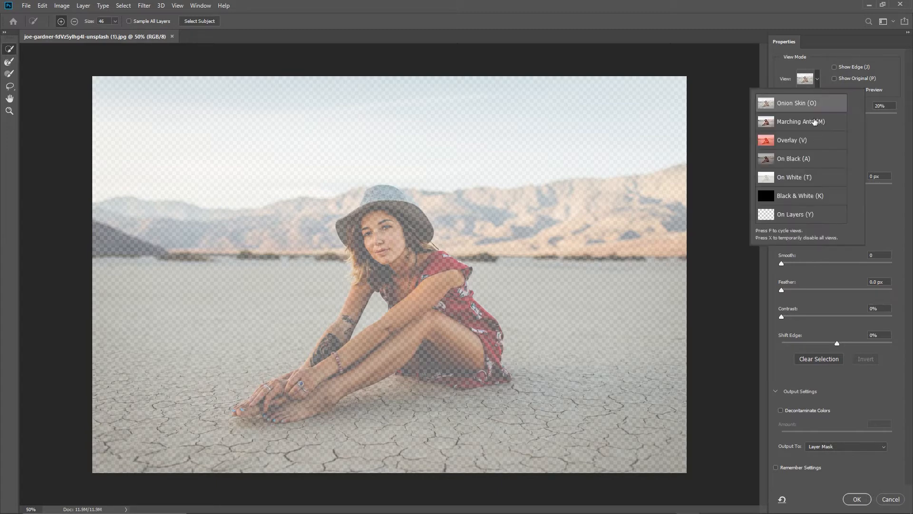
pyautogui.click(812, 62)
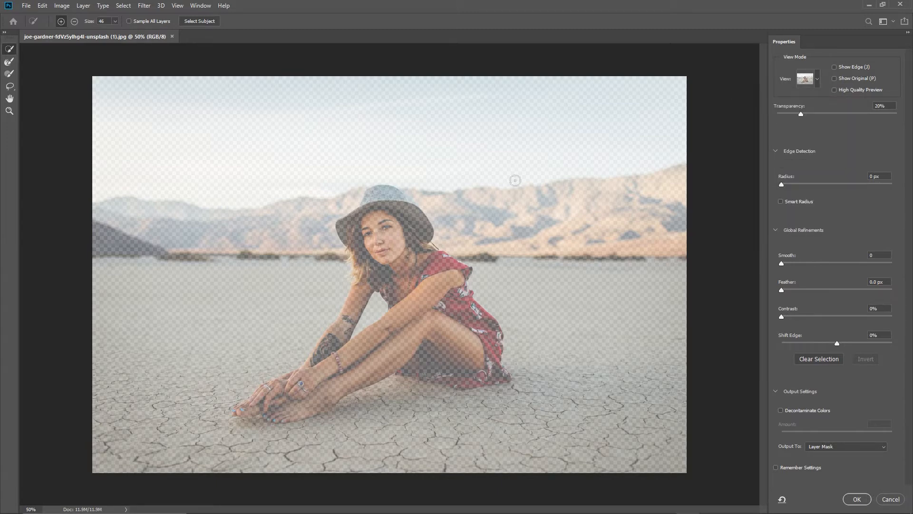
# Set the Quick Selection brush size to 50 and add the woman's hat, hair, dress, arms, hands and legs to the selection.
pyautogui.click(114, 21)
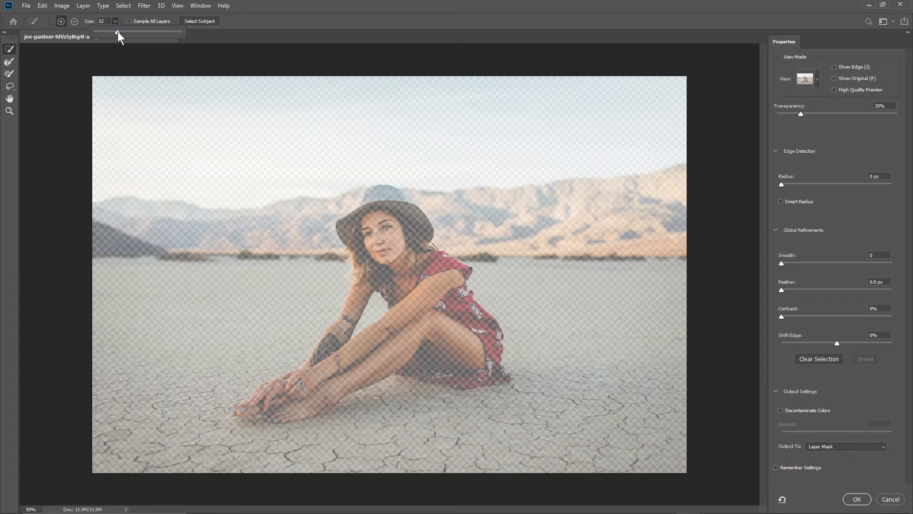
pyautogui.click(117, 31)
pyautogui.click(61, 20)
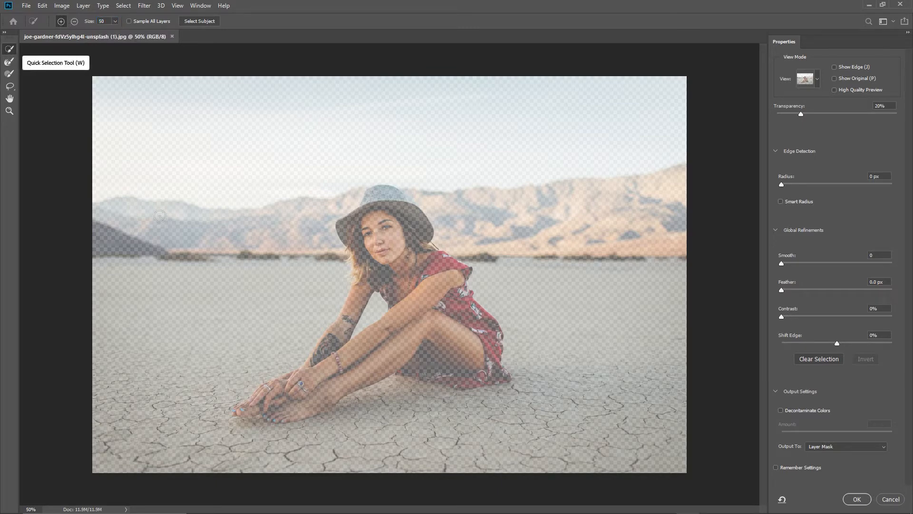
pyautogui.click(380, 197)
pyautogui.moveTo(379, 197)
pyautogui.mouseDown()
pyautogui.moveTo(401, 229)
pyautogui.moveTo(396, 256)
pyautogui.moveTo(453, 273)
pyautogui.moveTo(462, 315)
pyautogui.moveTo(487, 348)
pyautogui.moveTo(494, 337)
pyautogui.moveTo(484, 369)
pyautogui.mouseUp()
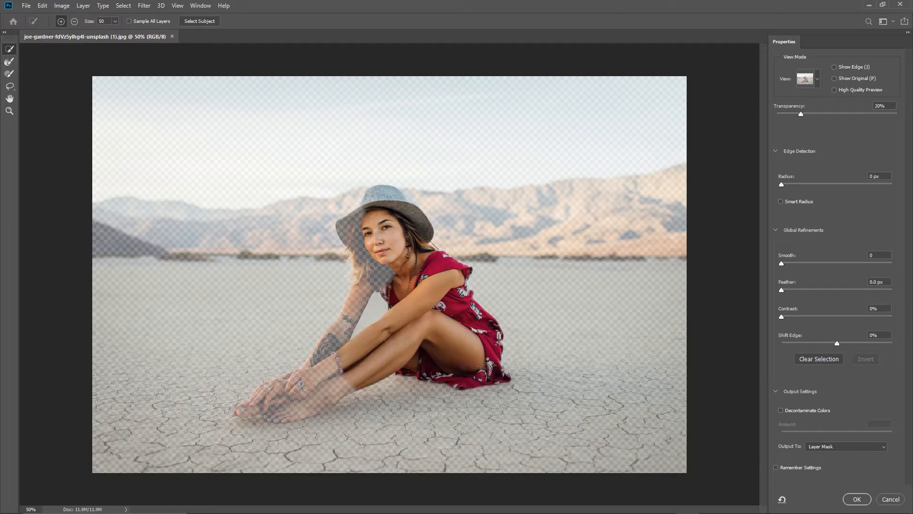
pyautogui.moveTo(349, 365)
pyautogui.mouseDown()
pyautogui.moveTo(300, 396)
pyautogui.moveTo(255, 401)
pyautogui.mouseUp()
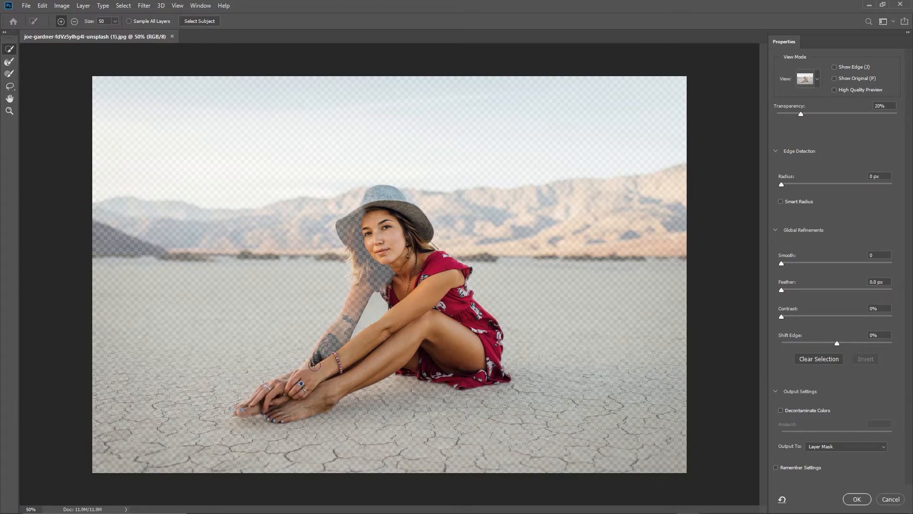
pyautogui.moveTo(315, 363); pyautogui.dragTo(350, 315)
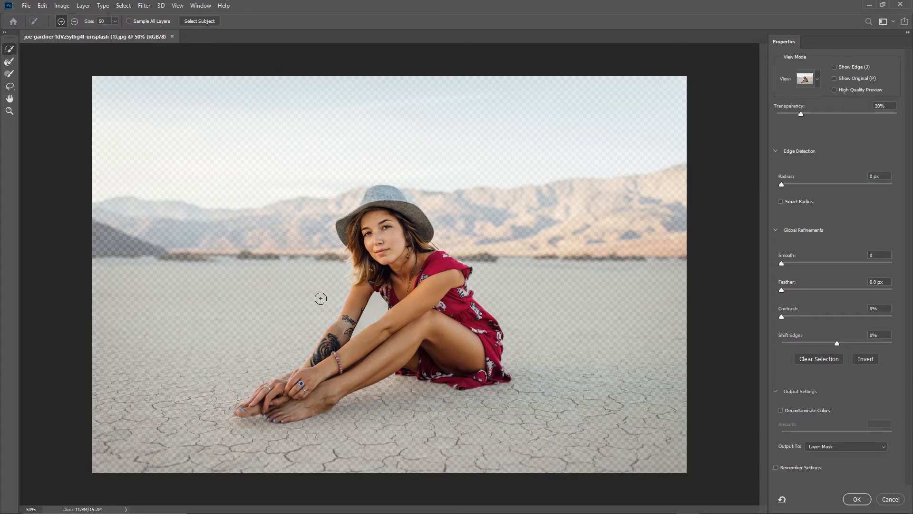
# Preview the selection in the Black & White and On White views and set the view mode to Marching Ants.
pyautogui.click(817, 81)
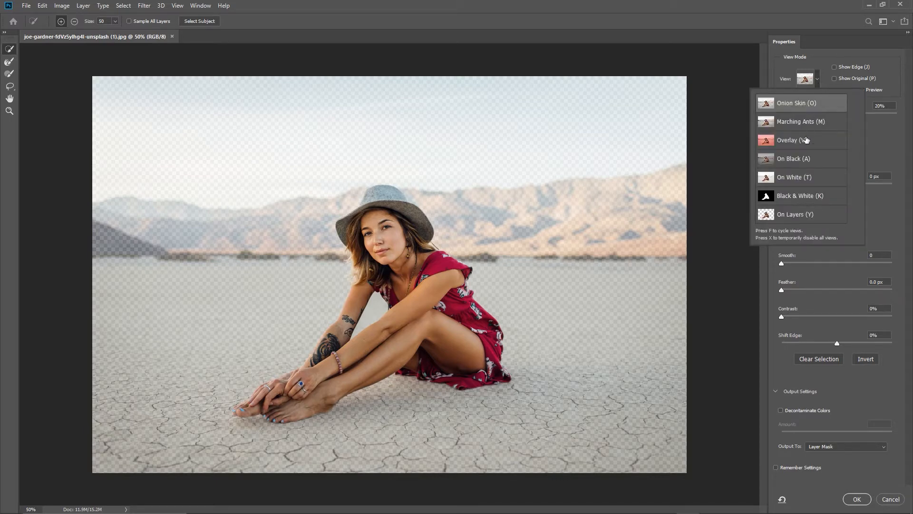
pyautogui.click(792, 200)
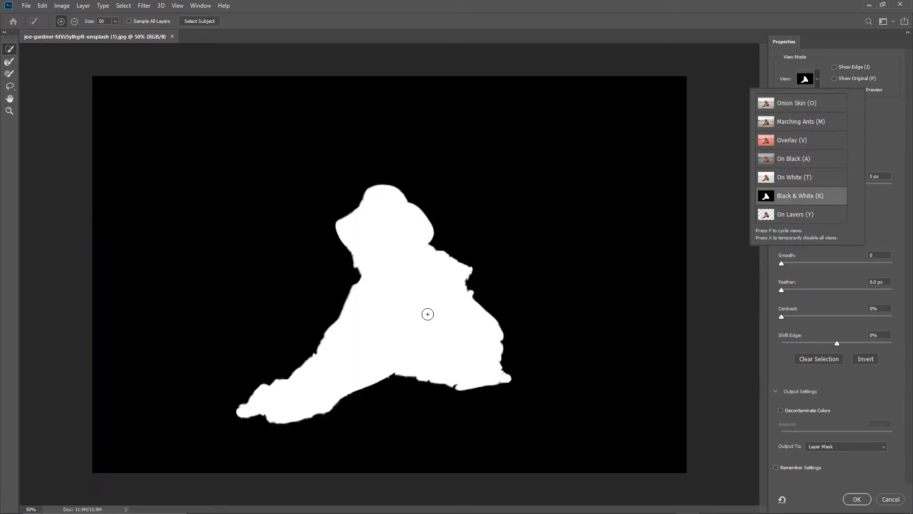
pyautogui.click(789, 178)
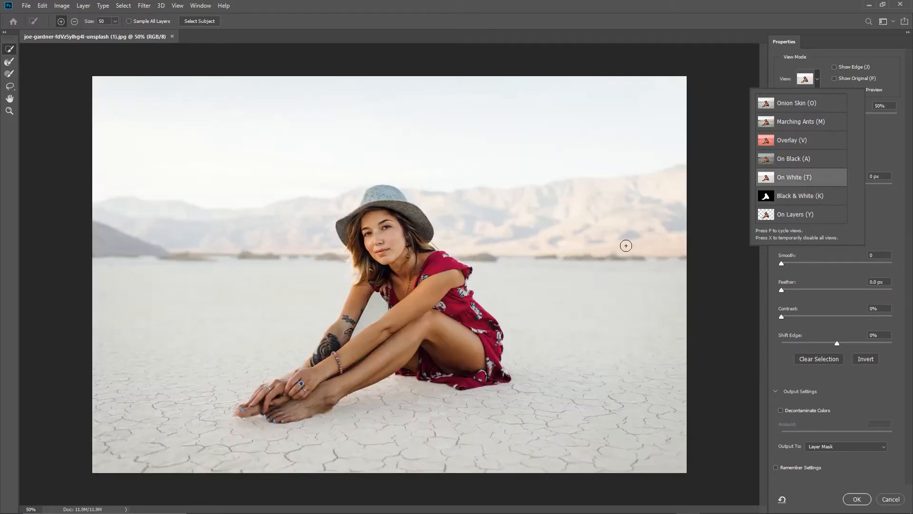
pyautogui.click(803, 122)
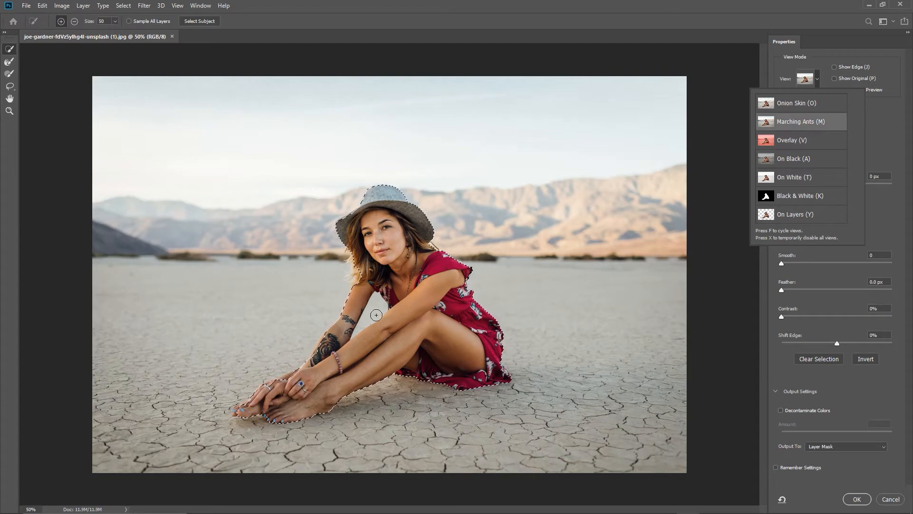
# Subtract the patch of background between the woman's two arms from the selection.
pyautogui.scroll(4, 304, 343)
pyautogui.scroll(2, 304, 343)
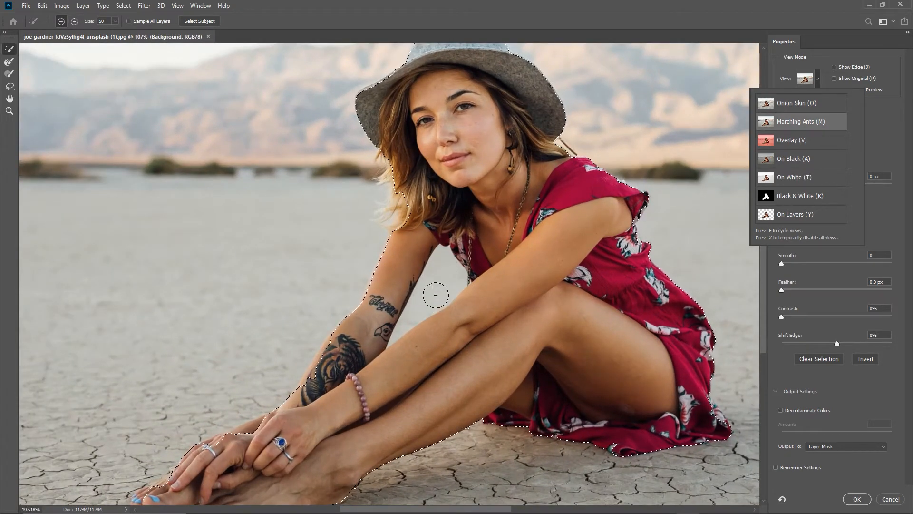
pyautogui.click(74, 21)
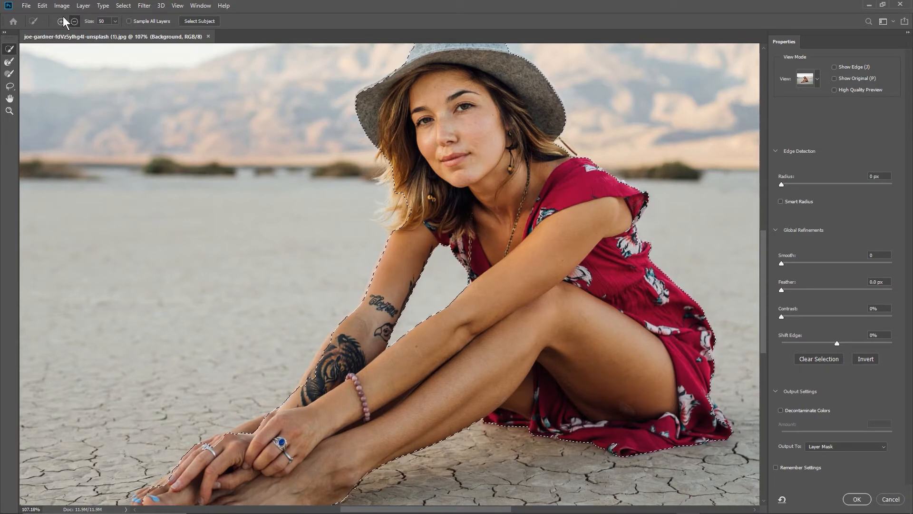
# Reduce the brush size to 19 and add the missed floral patches along the skirt's outer edge to the selection.
pyautogui.click(115, 21)
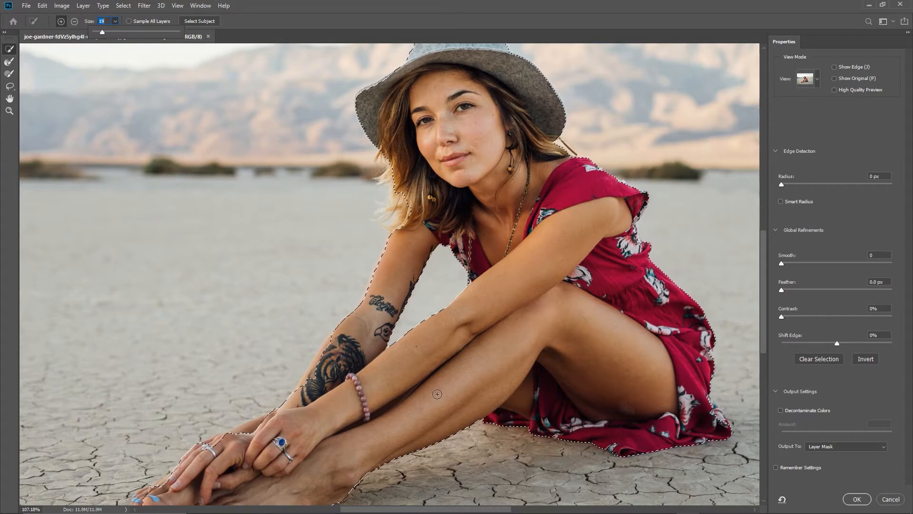
pyautogui.keyDown('alt'); pyautogui.click(725, 421); pyautogui.keyUp('alt')
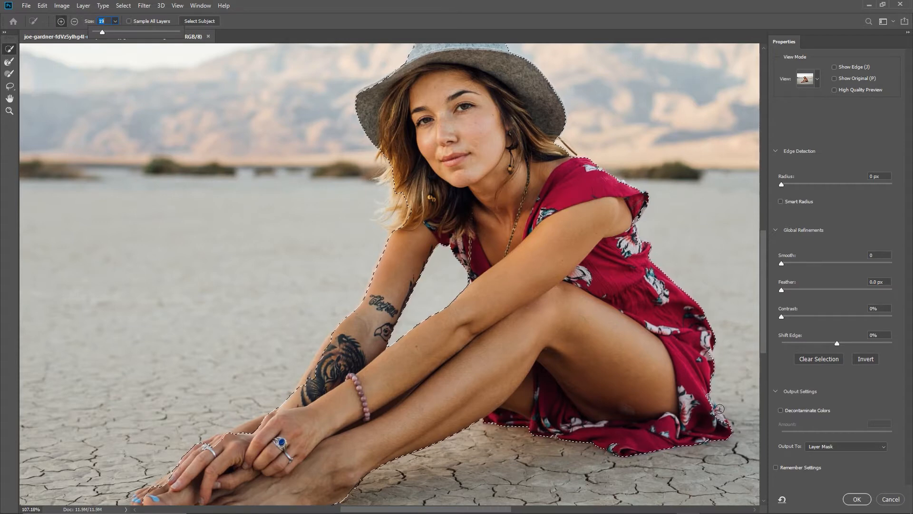
pyautogui.press('h')
pyautogui.moveTo(720, 409); pyautogui.dragTo(529, 391)
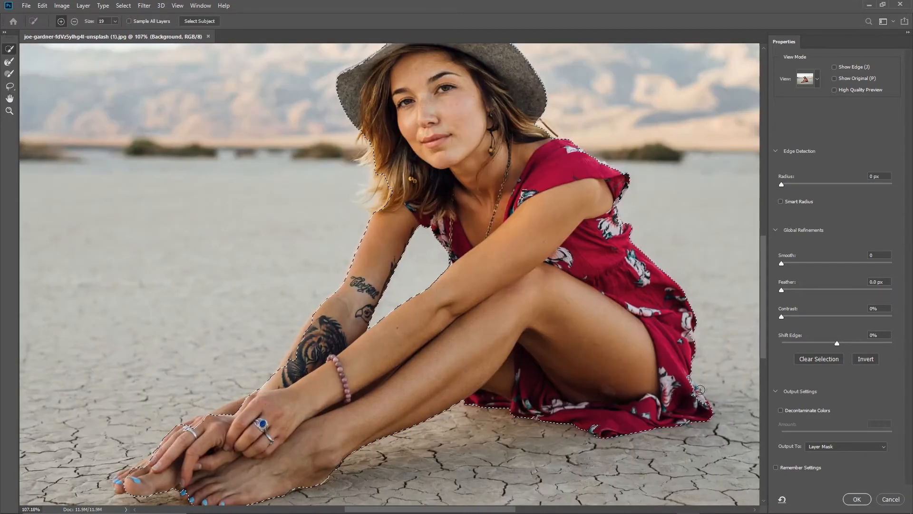
pyautogui.scroll(1, 699, 389)
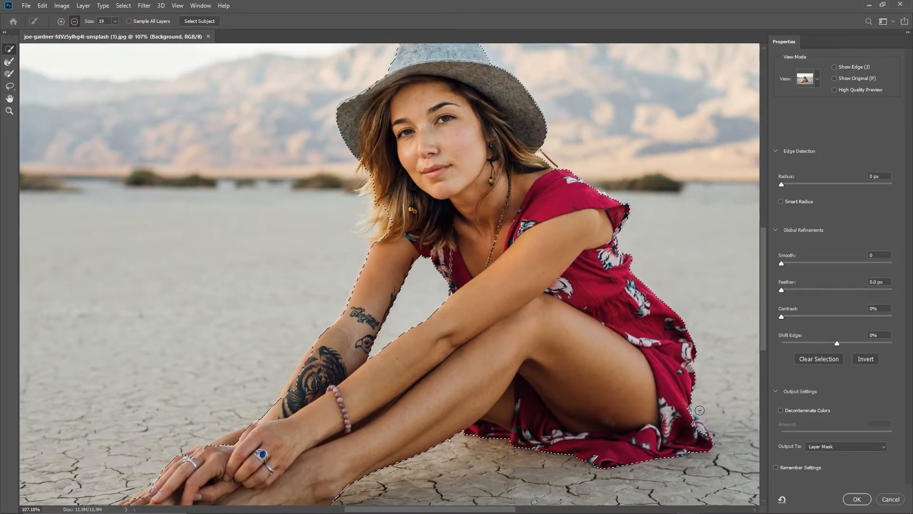
pyautogui.scroll(5, 700, 410)
pyautogui.scroll(2, 697, 407)
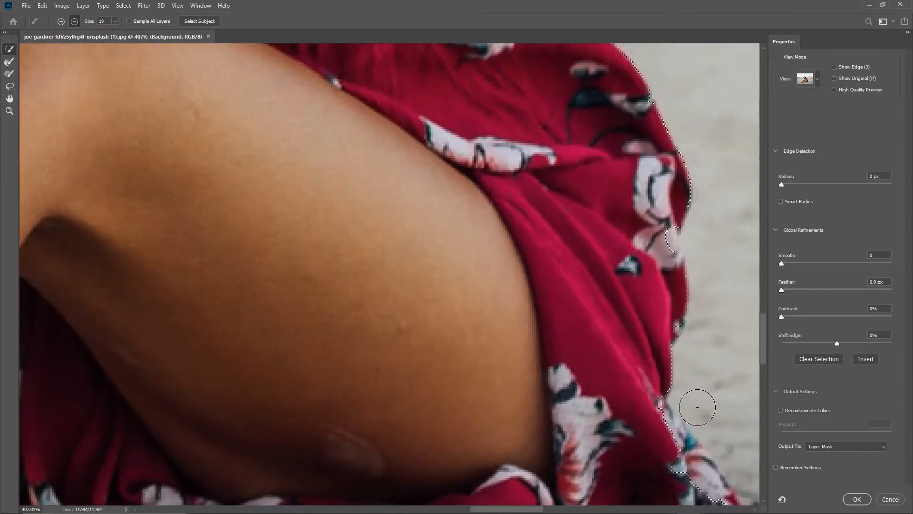
pyautogui.scroll(-2, 694, 408)
pyautogui.press('h')
pyautogui.moveTo(685, 445); pyautogui.dragTo(590, 413)
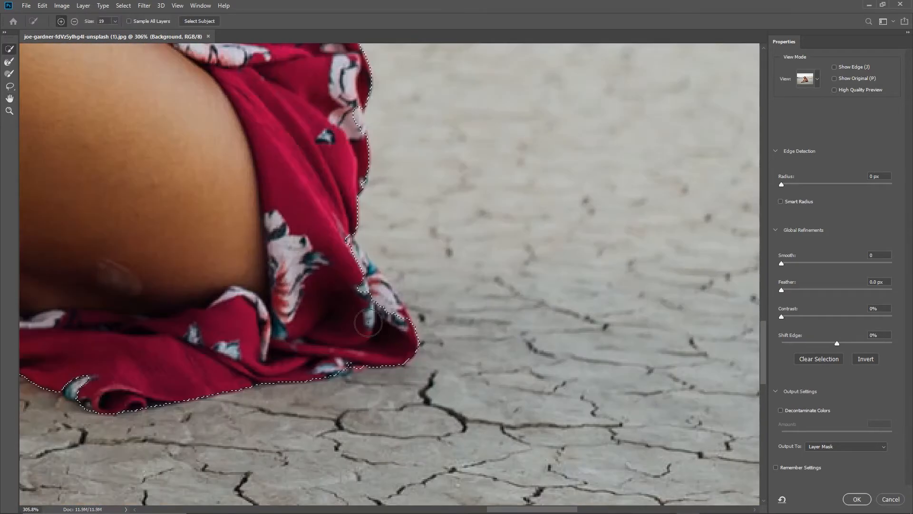
pyautogui.moveTo(348, 268)
pyautogui.mouseDown()
pyautogui.moveTo(365, 296)
pyautogui.moveTo(342, 251)
pyautogui.moveTo(347, 264)
pyautogui.mouseUp()
pyautogui.scroll(5, 320, 174)
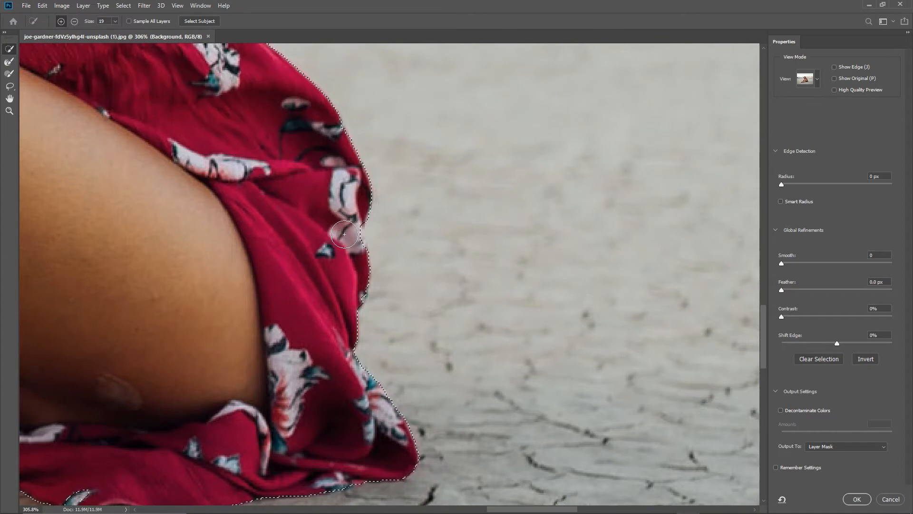
# Add the missed floral trim along the edge of the dress sleeve to the selection.
pyautogui.scroll(10, 138, 128)
pyautogui.scroll(4, 141, 125)
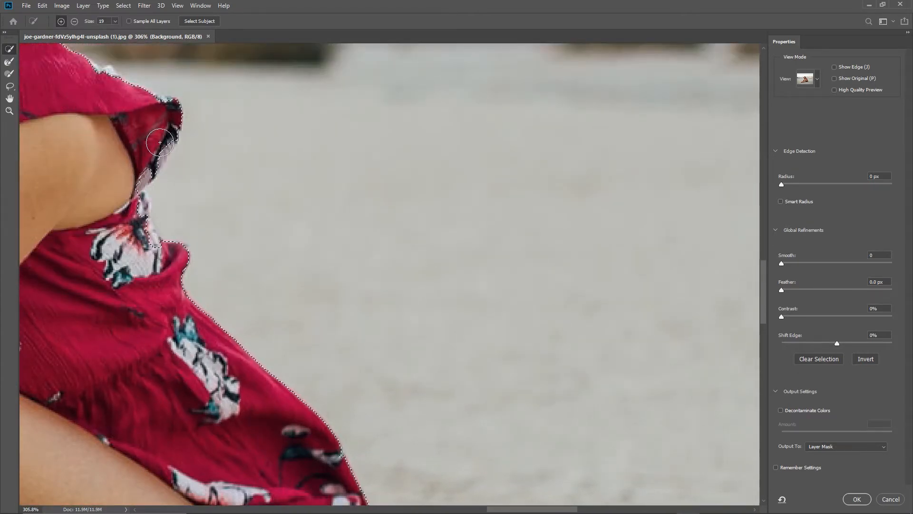
pyautogui.scroll(5, 155, 145)
pyautogui.moveTo(157, 148)
pyautogui.mouseDown()
pyautogui.moveTo(135, 143)
pyautogui.moveTo(159, 132)
pyautogui.moveTo(147, 171)
pyautogui.moveTo(73, 257)
pyautogui.moveTo(166, 116)
pyautogui.moveTo(135, 190)
pyautogui.moveTo(152, 158)
pyautogui.moveTo(147, 127)
pyautogui.mouseUp()
# Examine the selection edge up close along the sleeve, the shoulder, the hair and the hat brim.
pyautogui.scroll(-2, 146, 125)
pyautogui.scroll(9, 187, 176)
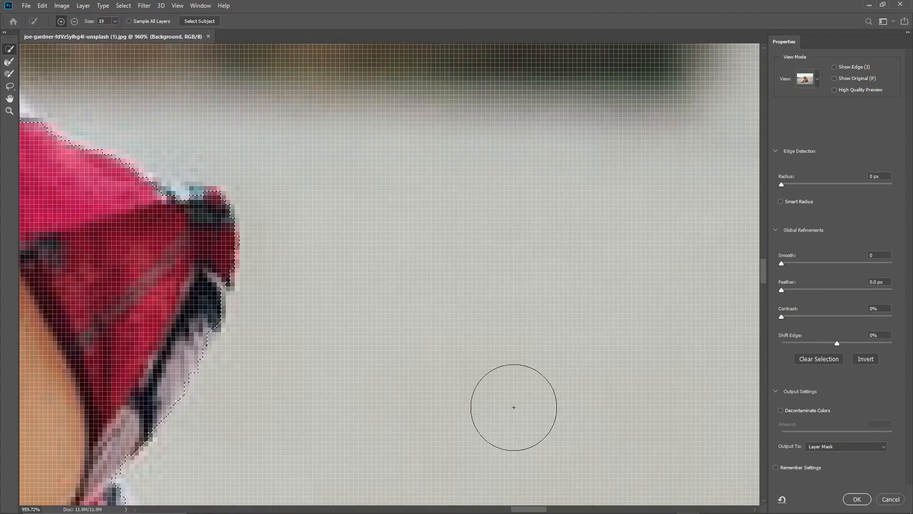
pyautogui.moveTo(529, 509); pyautogui.dragTo(497, 510)
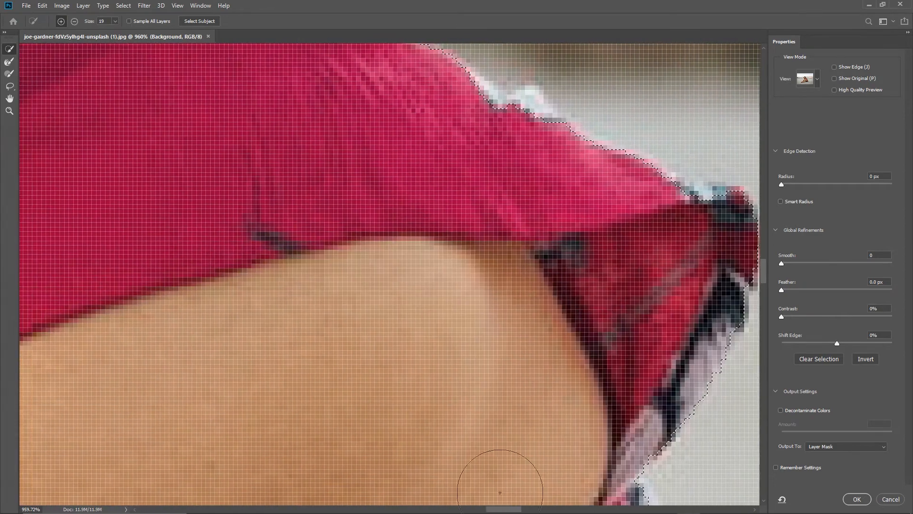
pyautogui.scroll(8, 419, 320)
pyautogui.scroll(2, 236, 244)
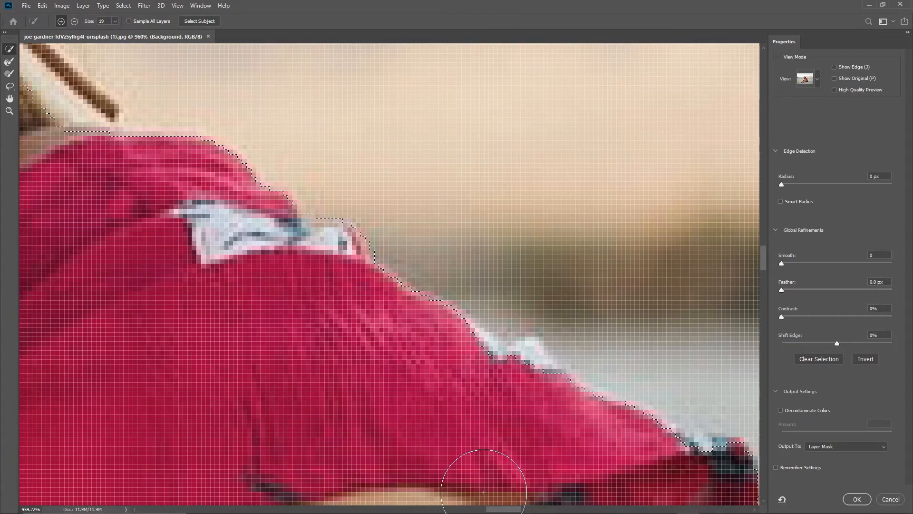
pyautogui.moveTo(492, 508); pyautogui.dragTo(471, 507)
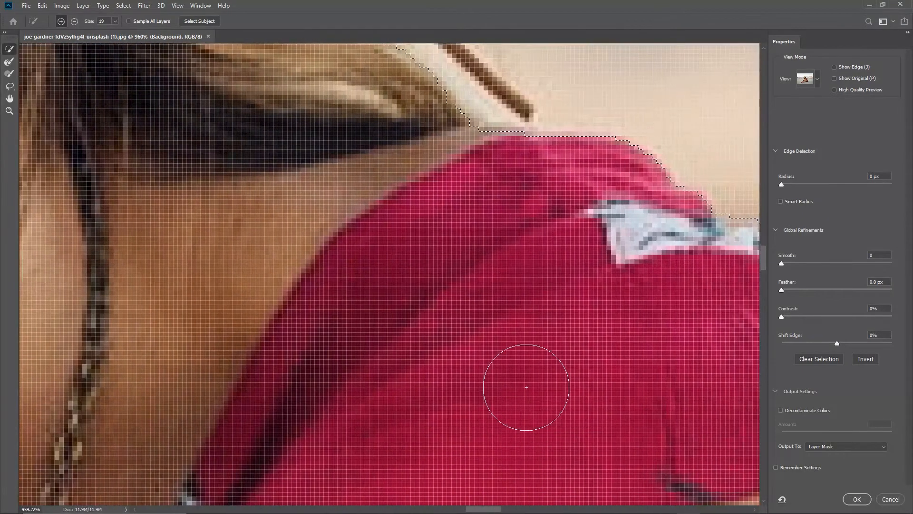
pyautogui.scroll(6, 525, 380)
pyautogui.scroll(9, 388, 311)
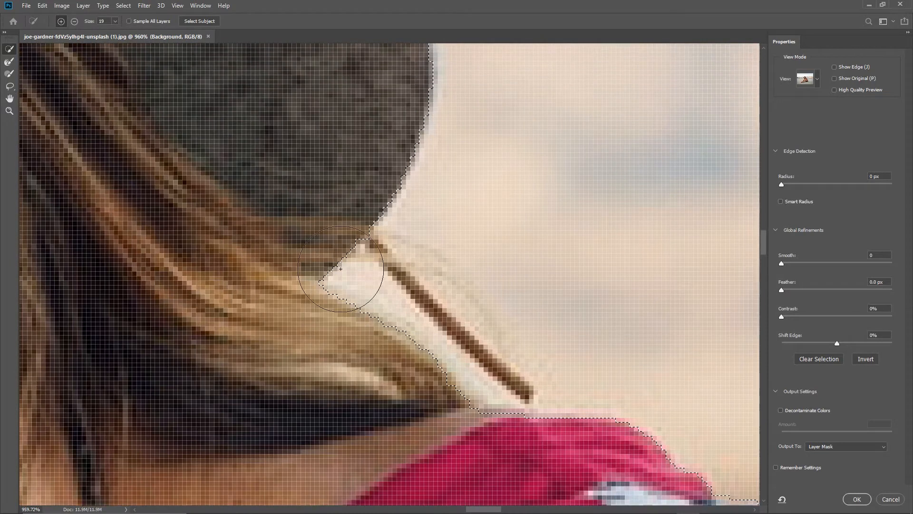
pyautogui.scroll(7, 341, 269)
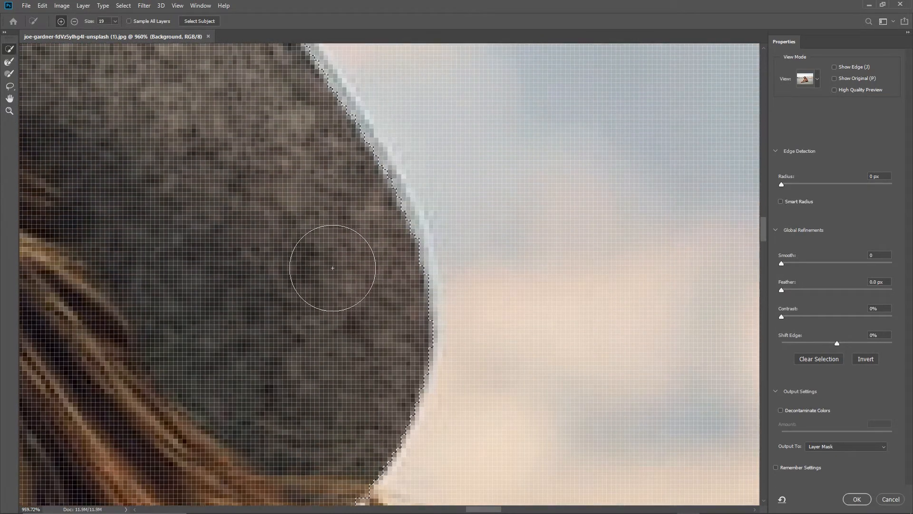
pyautogui.scroll(1, 214, 203)
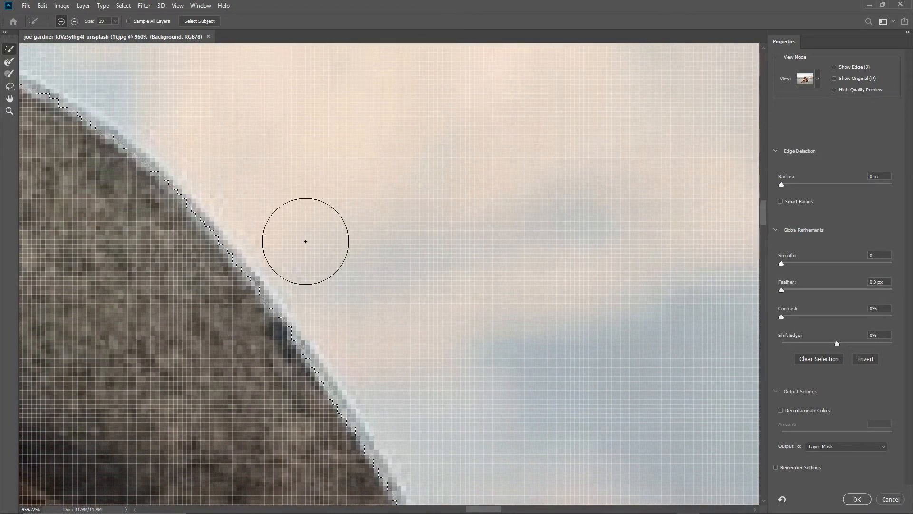
pyautogui.moveTo(486, 511); pyautogui.dragTo(464, 509)
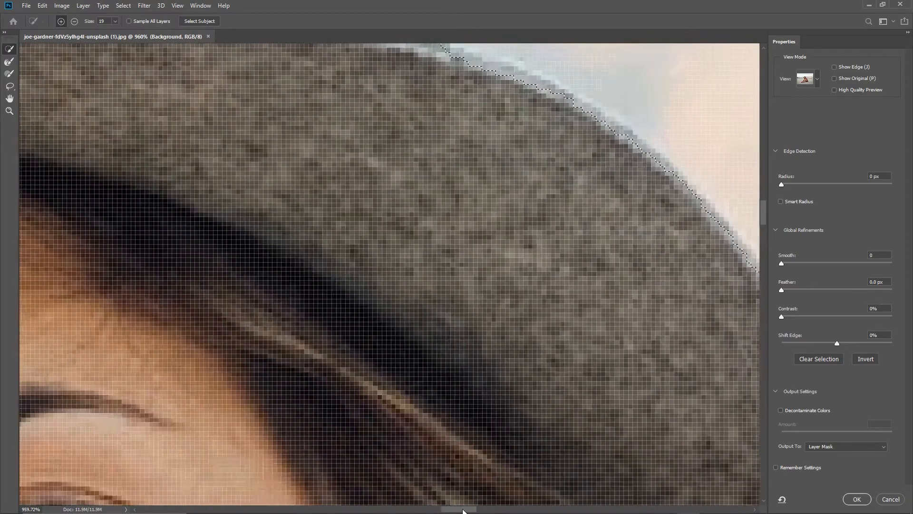
pyautogui.scroll(5, 336, 363)
pyautogui.scroll(3, 338, 334)
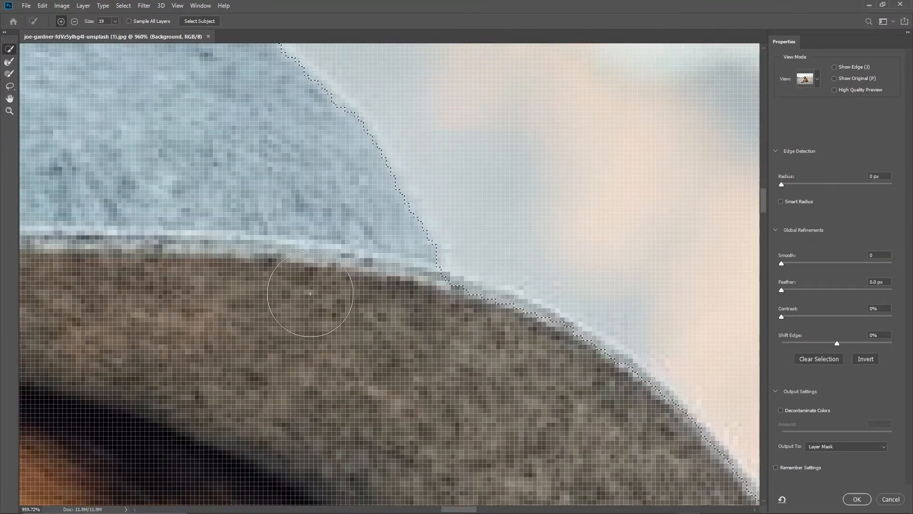
# Add the missed strip along the outer edge of the hat's crown to the selection.
pyautogui.moveTo(469, 509); pyautogui.dragTo(427, 509)
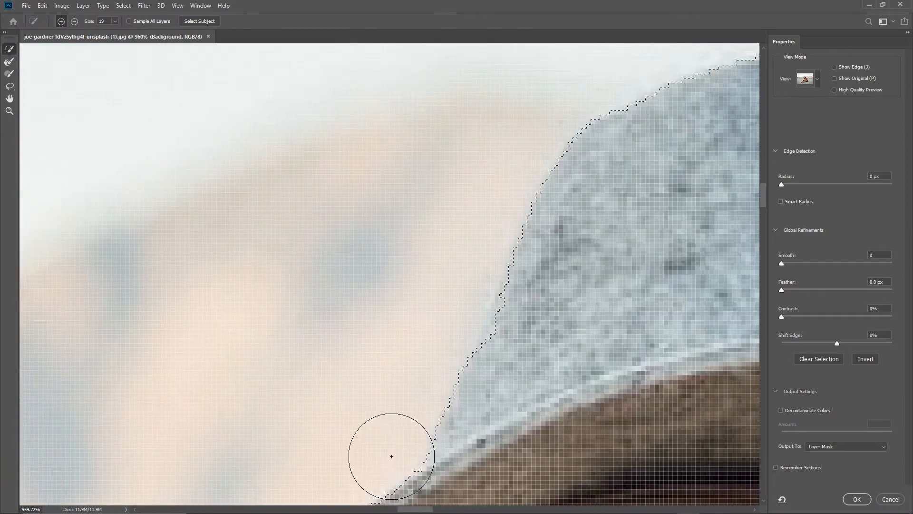
pyautogui.moveTo(507, 336)
pyautogui.mouseDown()
pyautogui.moveTo(523, 338)
pyautogui.moveTo(547, 261)
pyautogui.mouseUp()
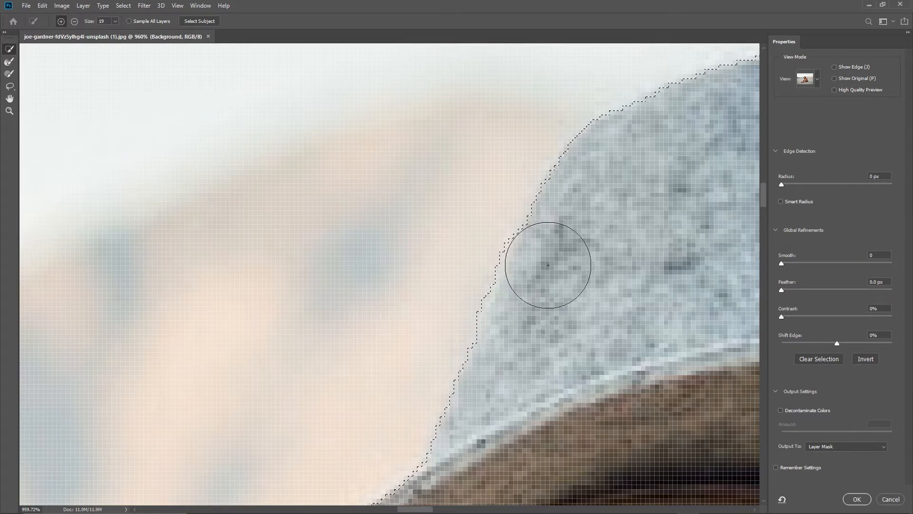
pyautogui.moveTo(575, 255); pyautogui.dragTo(560, 235)
# Add the missed pale rim of the hat brim, from the crown down to the brim's outer corner, to the selection.
pyautogui.scroll(-6, 476, 383)
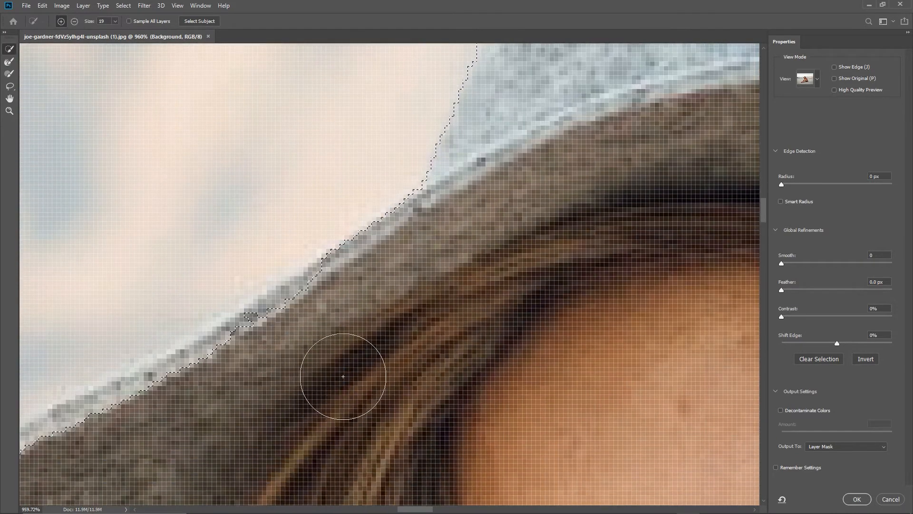
pyautogui.moveTo(343, 376)
pyautogui.mouseDown()
pyautogui.moveTo(315, 344)
pyautogui.moveTo(339, 294)
pyautogui.moveTo(291, 317)
pyautogui.moveTo(322, 310)
pyautogui.mouseUp()
pyautogui.moveTo(303, 321)
pyautogui.mouseDown()
pyautogui.moveTo(285, 350)
pyautogui.moveTo(190, 388)
pyautogui.moveTo(72, 475)
pyautogui.mouseUp()
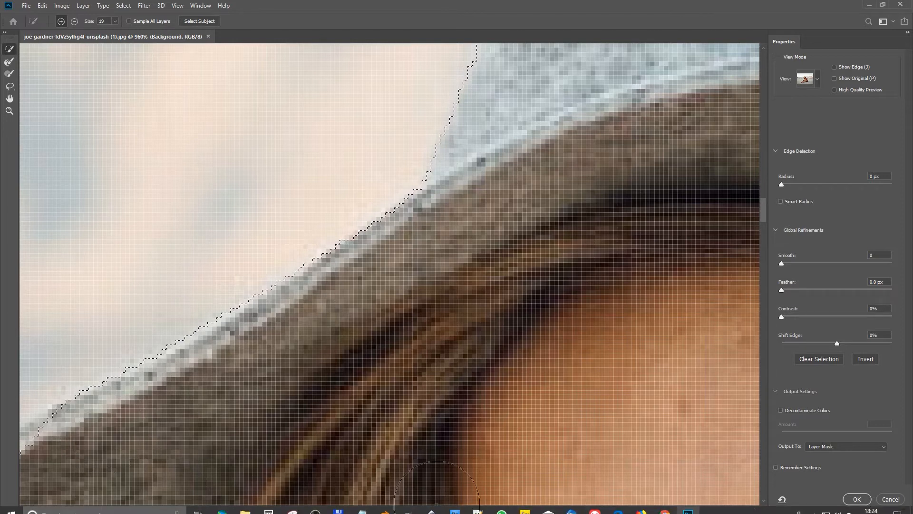
pyautogui.scroll(5, 427, 501)
pyautogui.hscroll(-3, 427, 500)
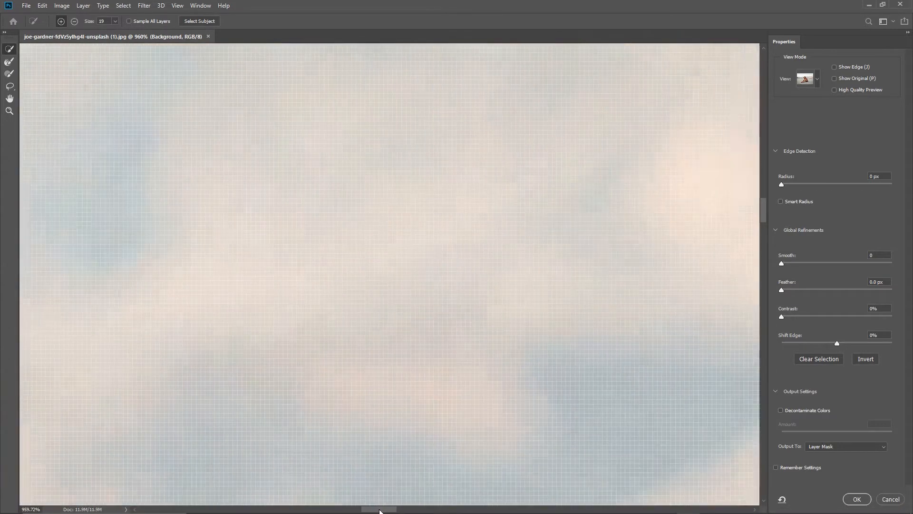
pyautogui.scroll(-3, 408, 407)
pyautogui.scroll(-2, 404, 401)
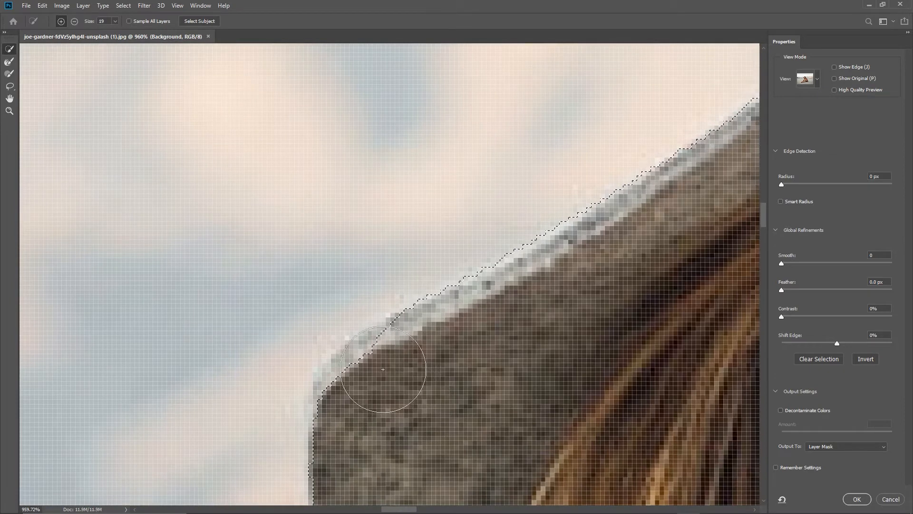
pyautogui.moveTo(379, 373); pyautogui.dragTo(358, 392)
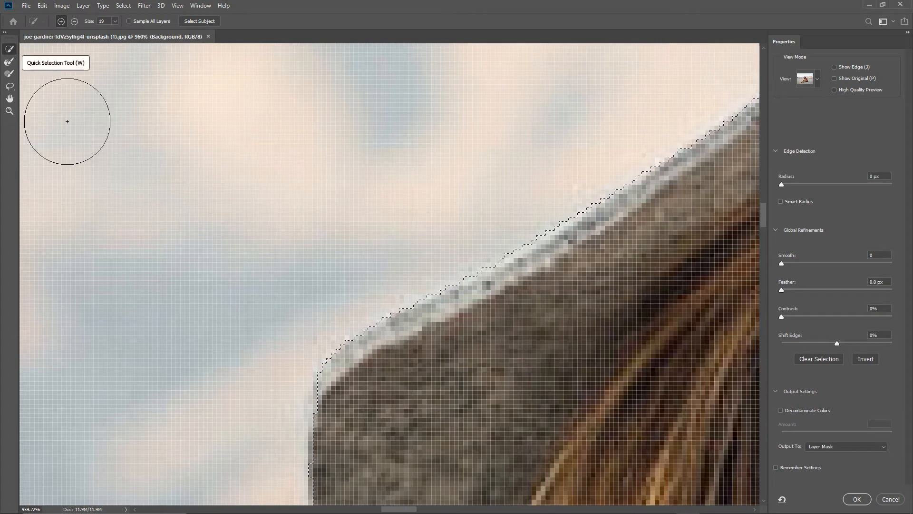
# Add the missed light blonde strands below the hat brim to the selection.
pyautogui.scroll(-6, 357, 376)
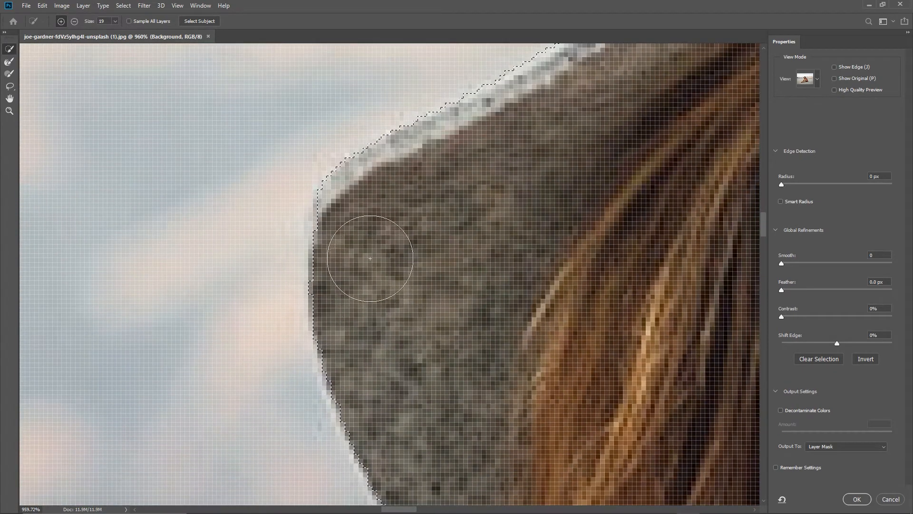
pyautogui.scroll(-7, 407, 304)
pyautogui.scroll(-9, 547, 367)
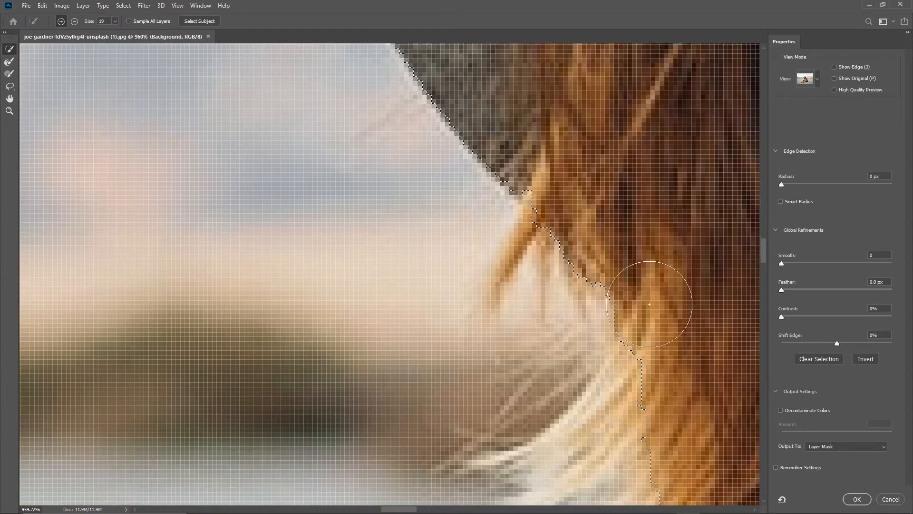
pyautogui.scroll(-2, 649, 303)
pyautogui.click(611, 350)
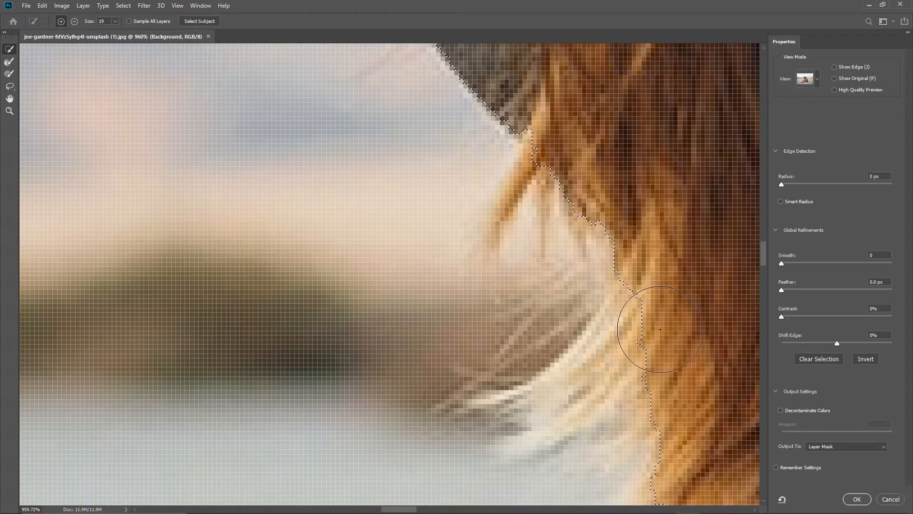
pyautogui.moveTo(631, 366)
pyautogui.mouseDown()
pyautogui.moveTo(636, 340)
pyautogui.moveTo(612, 370)
pyautogui.moveTo(569, 394)
pyautogui.moveTo(675, 382)
pyautogui.mouseUp()
# Add the missed lower hair ends just above the bare shoulder to the selection.
pyautogui.scroll(-9, 675, 382)
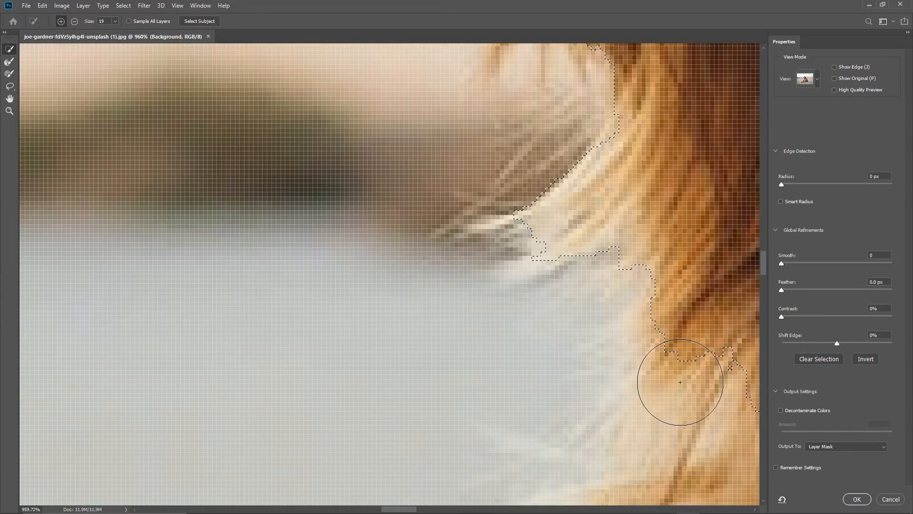
pyautogui.scroll(-2, 681, 374)
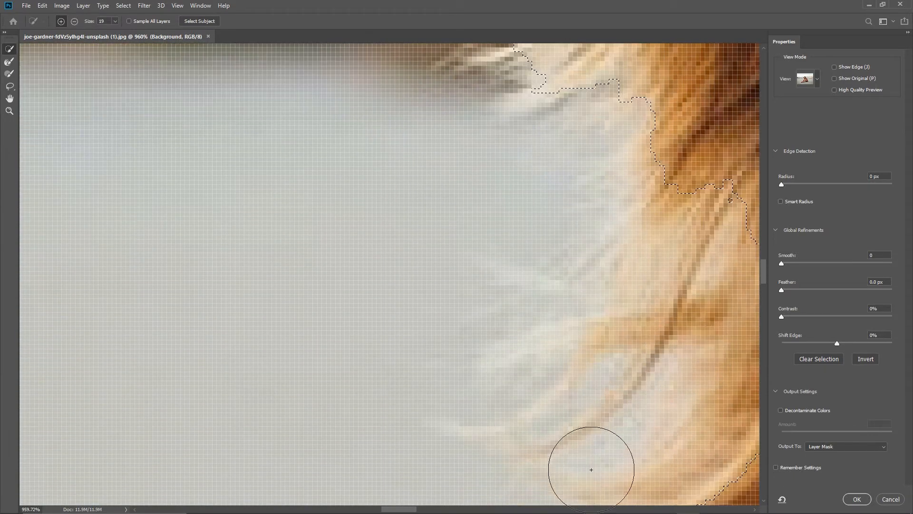
pyautogui.moveTo(411, 509); pyautogui.dragTo(430, 510)
pyautogui.scroll(-4, 324, 342)
pyautogui.moveTo(404, 164); pyautogui.dragTo(385, 238)
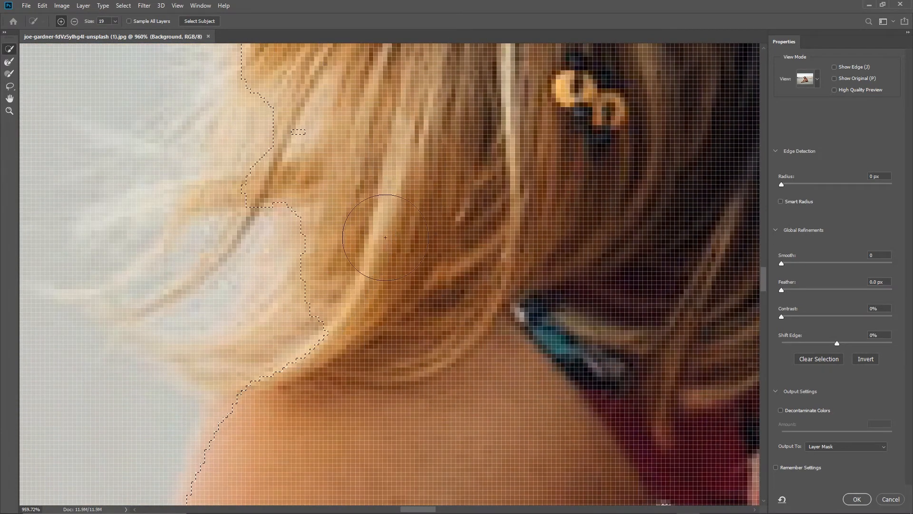
pyautogui.moveTo(368, 269)
pyautogui.mouseDown()
pyautogui.moveTo(306, 315)
pyautogui.moveTo(286, 347)
pyautogui.moveTo(311, 370)
pyautogui.mouseUp()
# Add the missed skin along the outer edge of the upper arm, down to the script tattoo, to the selection.
pyautogui.scroll(-2, 244, 387)
pyautogui.scroll(-2, 238, 352)
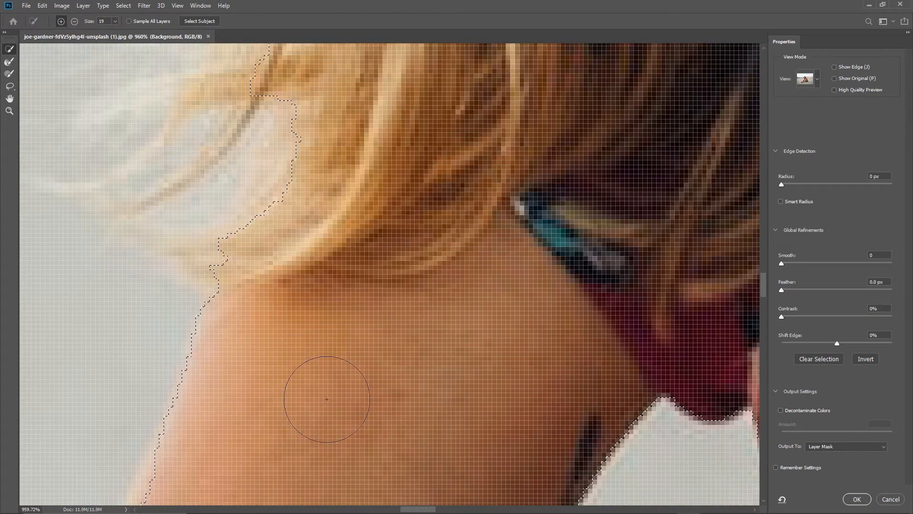
pyautogui.scroll(-2, 276, 272)
pyautogui.scroll(-5, 276, 273)
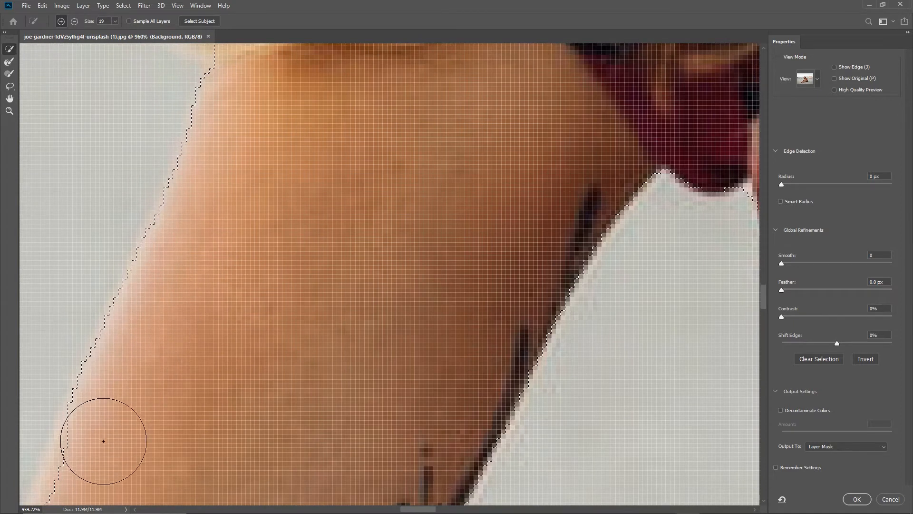
pyautogui.scroll(-2, 207, 397)
pyautogui.scroll(-3, 206, 398)
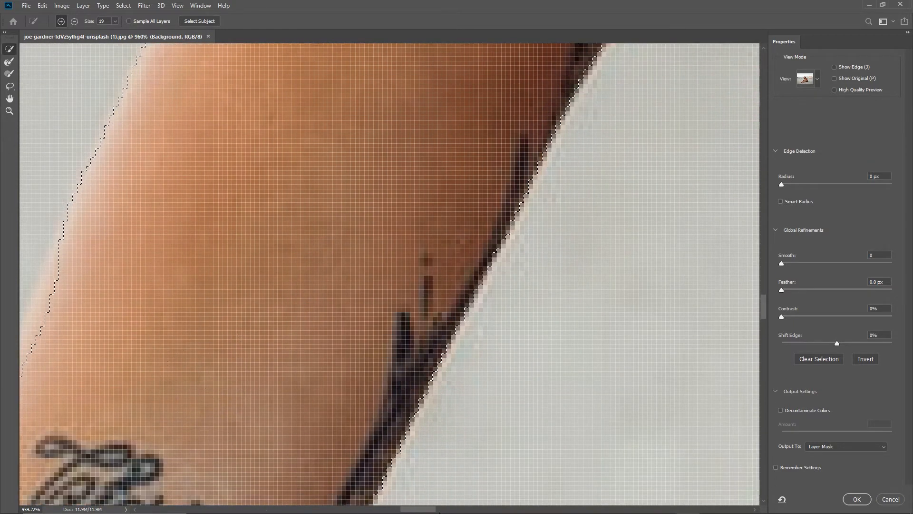
pyautogui.moveTo(418, 511); pyautogui.dragTo(397, 512)
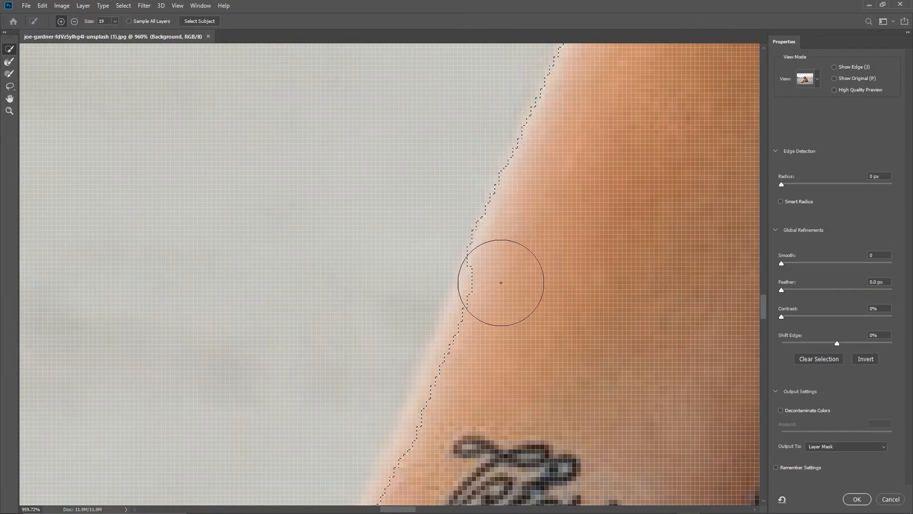
pyautogui.moveTo(481, 337)
pyautogui.mouseDown()
pyautogui.moveTo(455, 410)
pyautogui.moveTo(479, 438)
pyautogui.mouseUp()
pyautogui.scroll(-2, 457, 420)
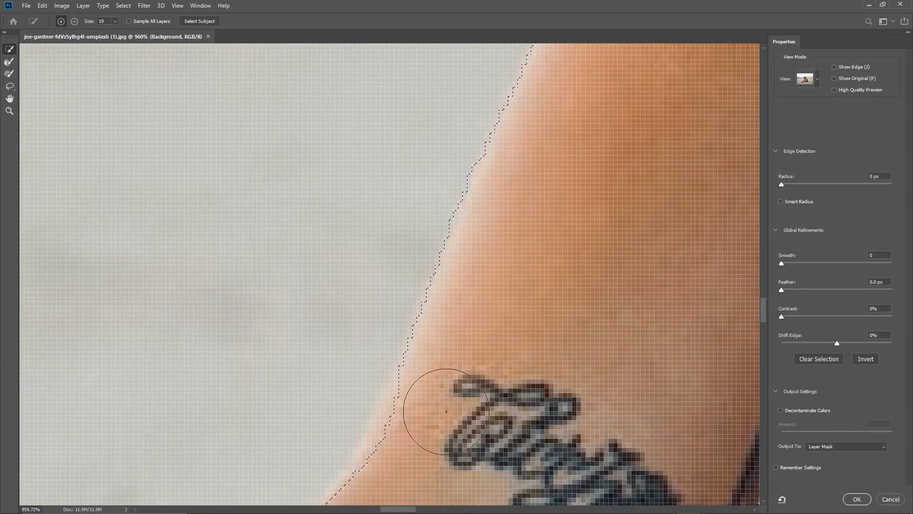
pyautogui.moveTo(425, 413); pyautogui.dragTo(397, 438)
# Add the missed skin along the arm's outer edge between the script tattoo and the large dark tattoo to the selection.
pyautogui.scroll(-5, 397, 438)
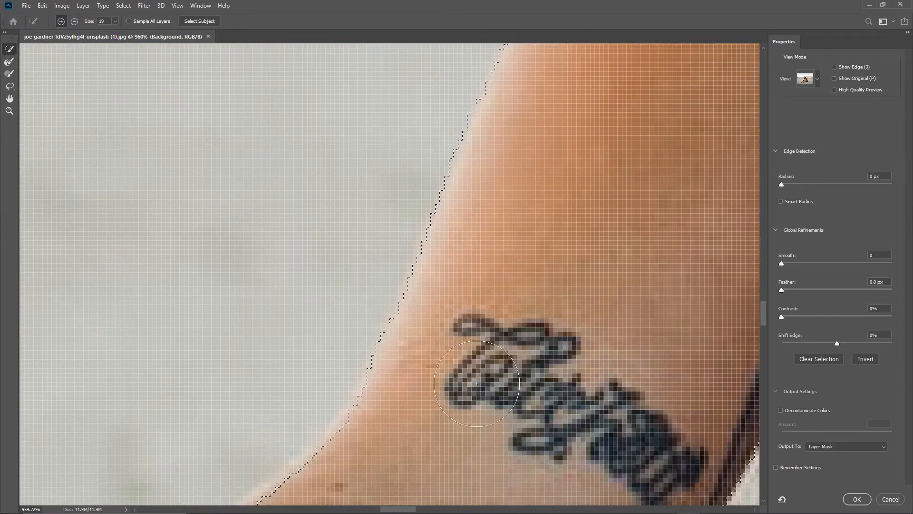
pyautogui.moveTo(373, 392)
pyautogui.mouseDown()
pyautogui.moveTo(356, 378)
pyautogui.moveTo(368, 334)
pyautogui.moveTo(280, 416)
pyautogui.mouseUp()
pyautogui.scroll(-4, 281, 416)
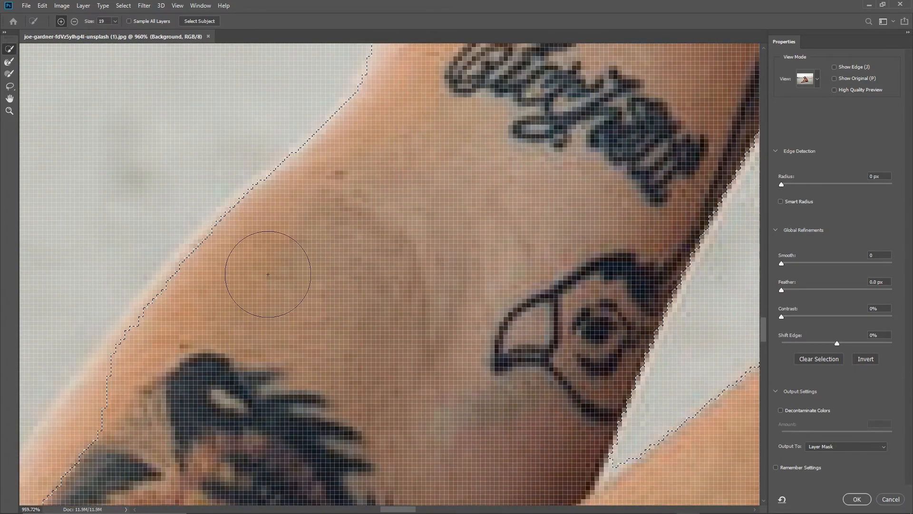
pyautogui.moveTo(267, 275)
pyautogui.mouseDown()
pyautogui.moveTo(257, 234)
pyautogui.moveTo(179, 310)
pyautogui.moveTo(138, 375)
pyautogui.moveTo(102, 397)
pyautogui.mouseUp()
# Add the missed skin along the forearm's outer edge, beside the large tattoo down to the leg, to the selection.
pyautogui.scroll(-4, 254, 377)
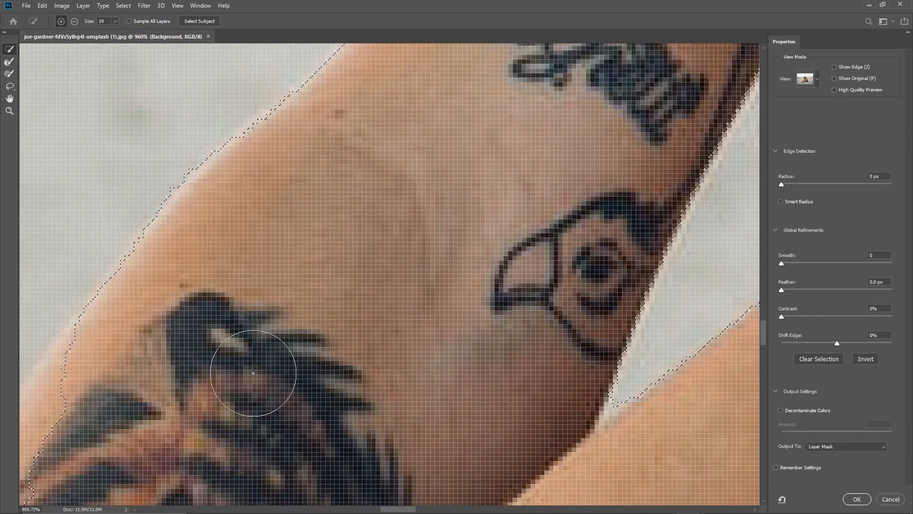
pyautogui.hscroll(-10, 340, 473)
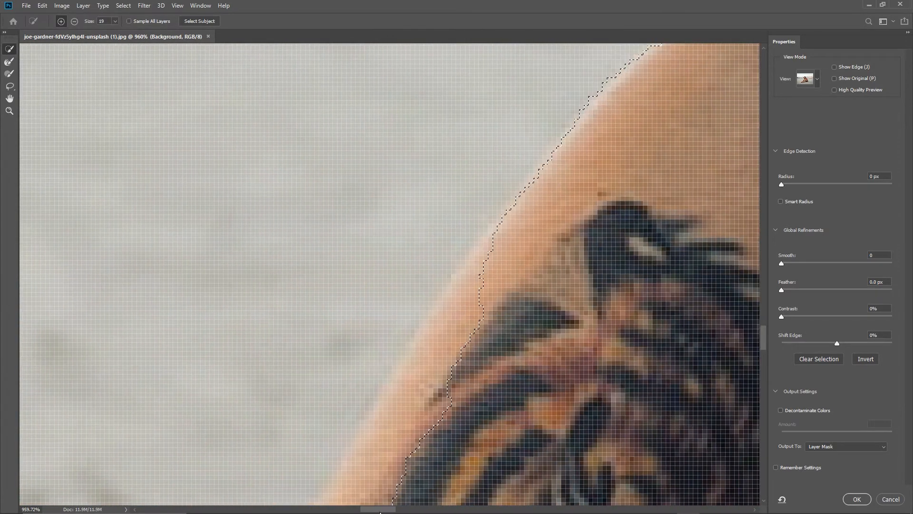
pyautogui.moveTo(452, 386)
pyautogui.mouseDown()
pyautogui.moveTo(418, 408)
pyautogui.moveTo(479, 285)
pyautogui.moveTo(509, 261)
pyautogui.moveTo(503, 296)
pyautogui.moveTo(472, 301)
pyautogui.moveTo(480, 295)
pyautogui.moveTo(474, 338)
pyautogui.moveTo(434, 372)
pyautogui.moveTo(447, 351)
pyautogui.moveTo(438, 389)
pyautogui.moveTo(400, 444)
pyautogui.mouseUp()
pyautogui.scroll(-3, 461, 414)
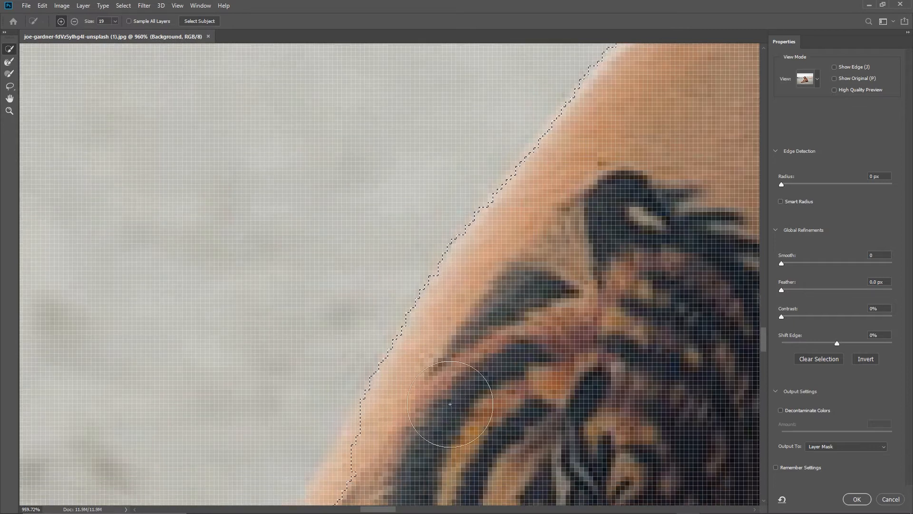
pyautogui.scroll(-2, 410, 377)
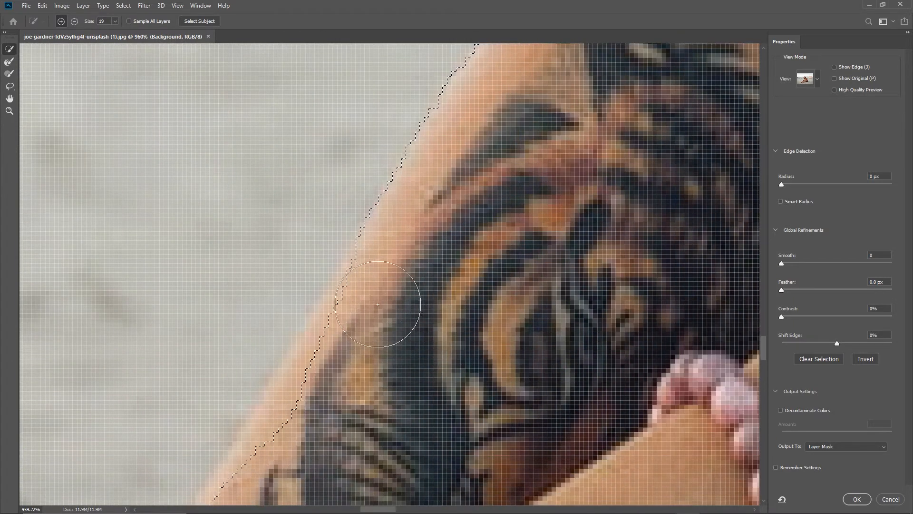
pyautogui.moveTo(373, 307)
pyautogui.mouseDown()
pyautogui.moveTo(342, 352)
pyautogui.moveTo(314, 428)
pyautogui.moveTo(275, 462)
pyautogui.mouseUp()
pyautogui.scroll(-4, 276, 461)
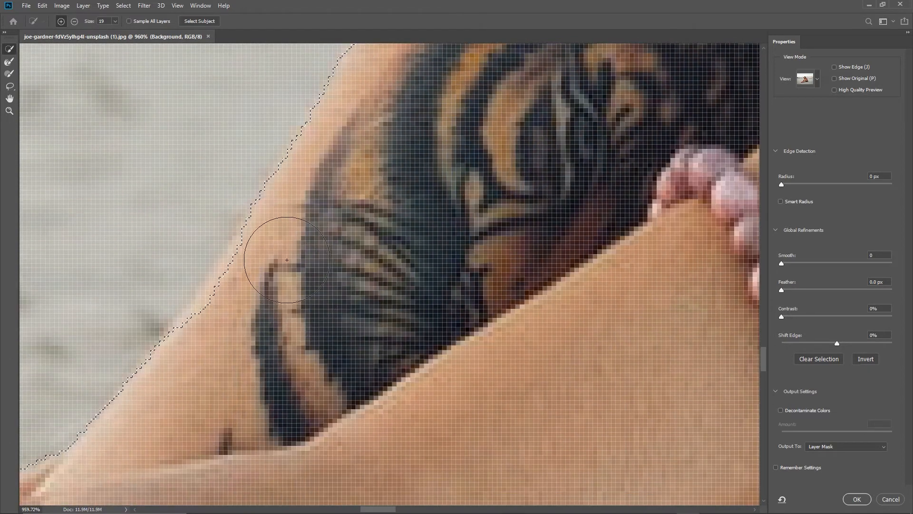
pyautogui.moveTo(269, 276)
pyautogui.mouseDown()
pyautogui.moveTo(234, 295)
pyautogui.moveTo(198, 368)
pyautogui.mouseUp()
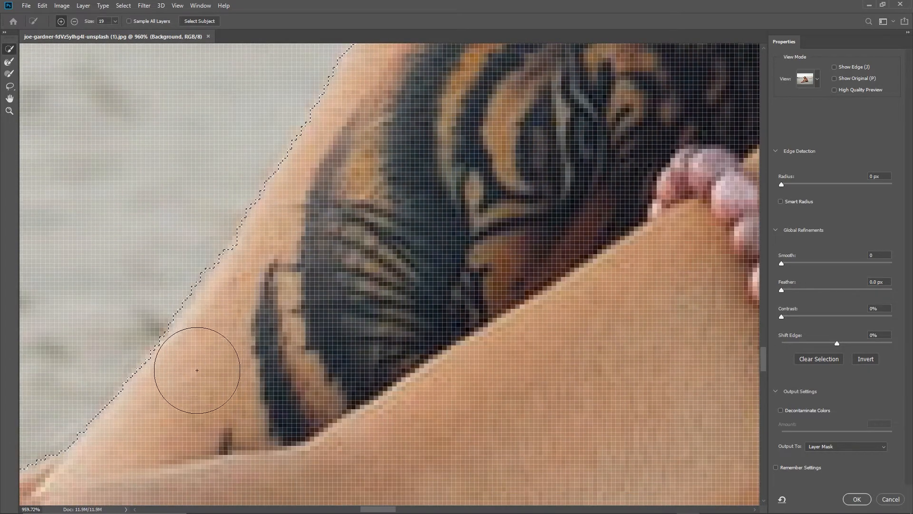
# Subtract the ground spill beside the lower forearm from the selection and restore the arm's outer edge there.
pyautogui.scroll(-1, 262, 413)
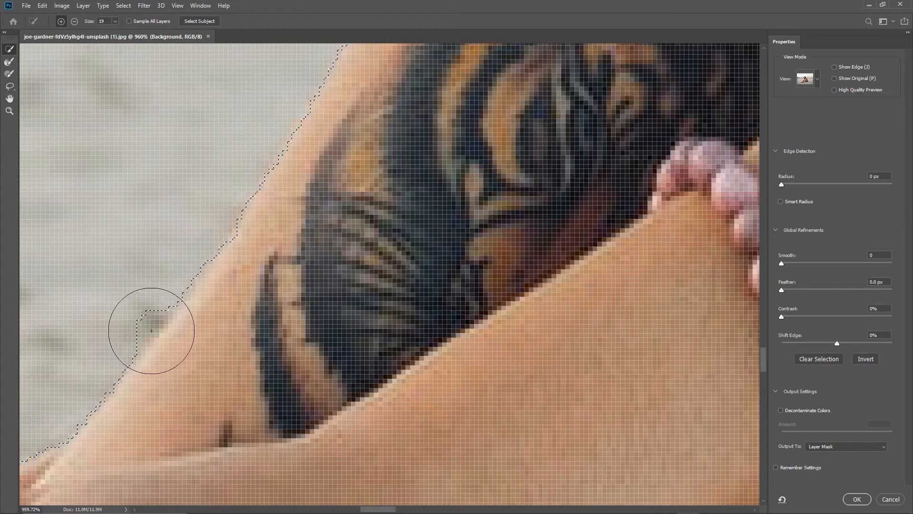
pyautogui.click(74, 21)
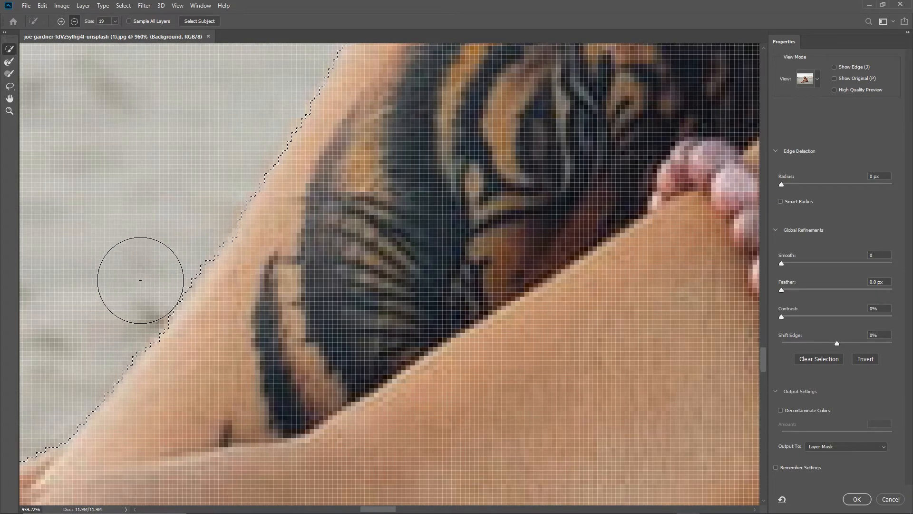
pyautogui.moveTo(150, 264); pyautogui.dragTo(158, 257)
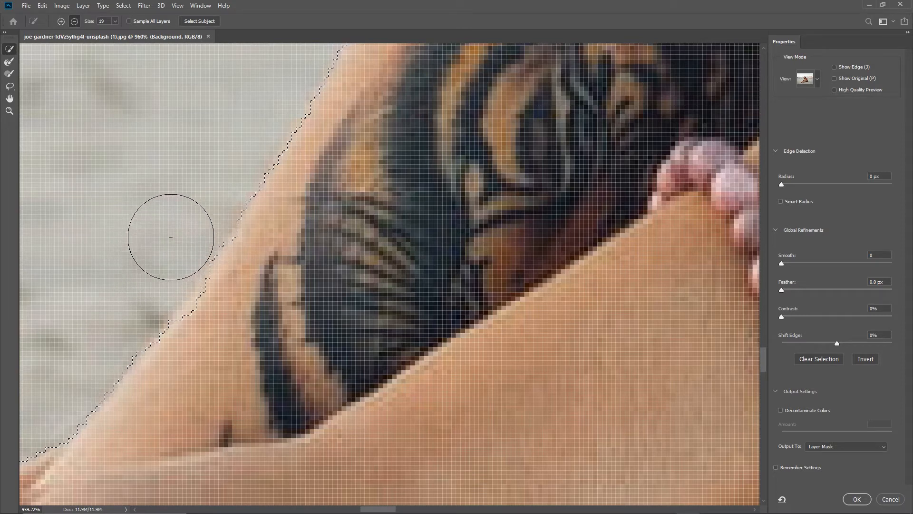
pyautogui.click(61, 21)
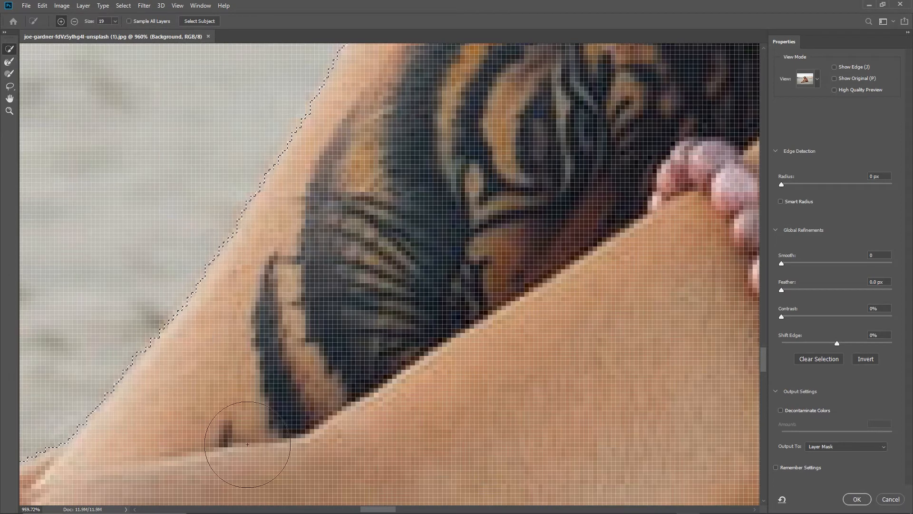
# Add the missed strip of skin behind the crossed hands, from the wrist to the far hand's knuckles, to the selection.
pyautogui.scroll(-4, 157, 392)
pyautogui.scroll(-1, 415, 403)
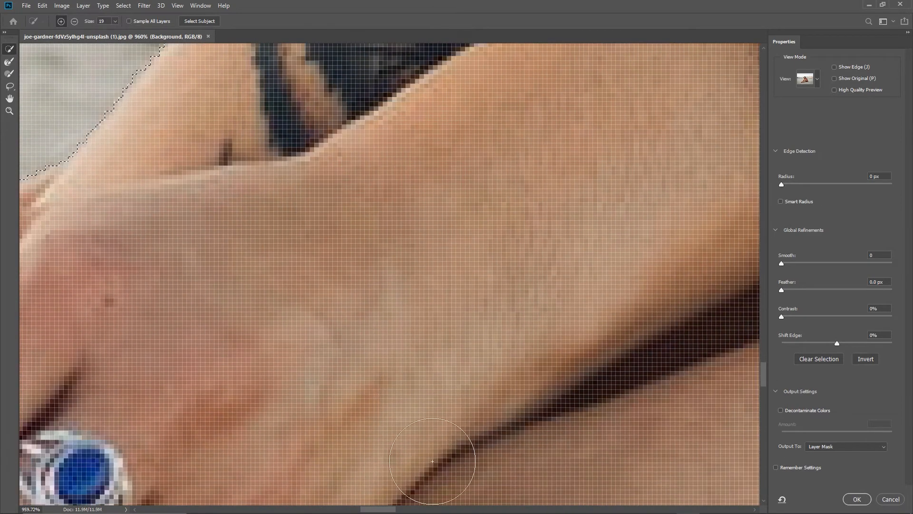
pyautogui.moveTo(387, 508); pyautogui.dragTo(347, 509)
pyautogui.scroll(-1, 533, 454)
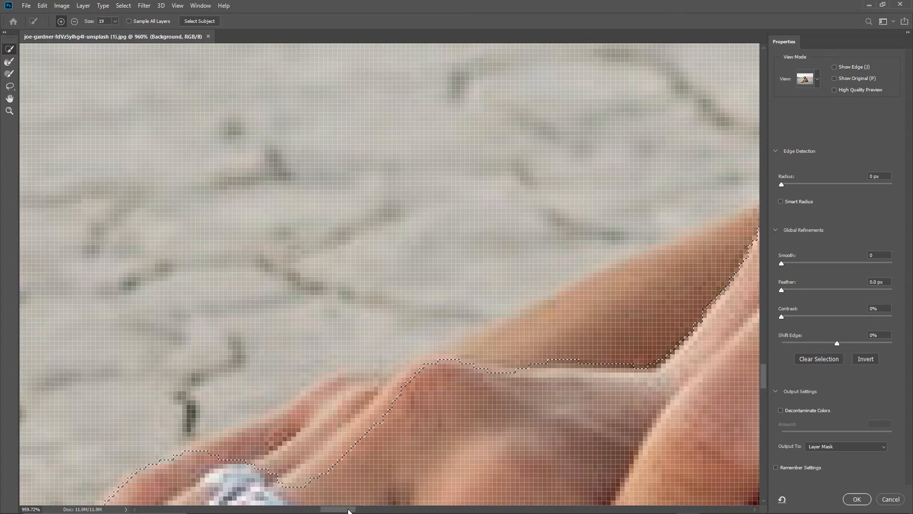
pyautogui.moveTo(349, 509); pyautogui.dragTo(364, 510)
pyautogui.moveTo(369, 296)
pyautogui.mouseDown()
pyautogui.moveTo(317, 334)
pyautogui.moveTo(331, 313)
pyautogui.moveTo(405, 281)
pyautogui.mouseUp()
pyautogui.moveTo(167, 363); pyautogui.dragTo(128, 397)
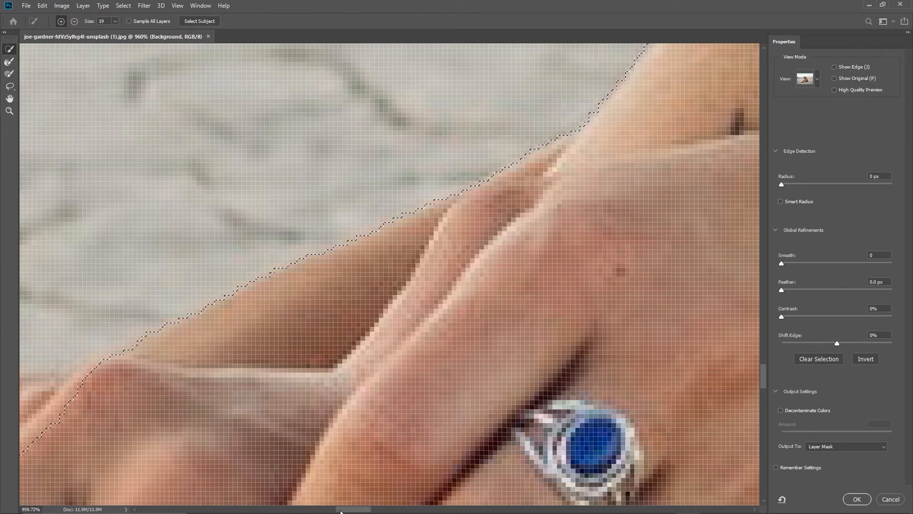
# Add the missed outer fingers of the far hand, beside the silver ring, to the selection.
pyautogui.moveTo(341, 510); pyautogui.dragTo(320, 512)
pyautogui.scroll(-2, 377, 439)
pyautogui.moveTo(387, 393); pyautogui.dragTo(408, 375)
# Add the missed upper edge of the far foot and its small toes with blue nails to the selection.
pyautogui.scroll(-6, 412, 380)
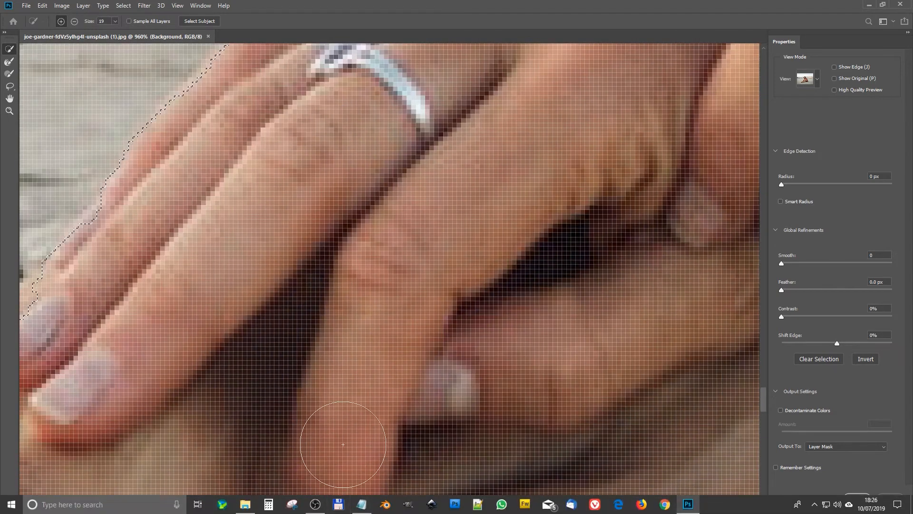
pyautogui.moveTo(341, 510)
pyautogui.mouseDown()
pyautogui.moveTo(314, 510)
pyautogui.moveTo(324, 510)
pyautogui.mouseUp()
pyautogui.scroll(-1, 408, 417)
pyautogui.scroll(-2, 407, 417)
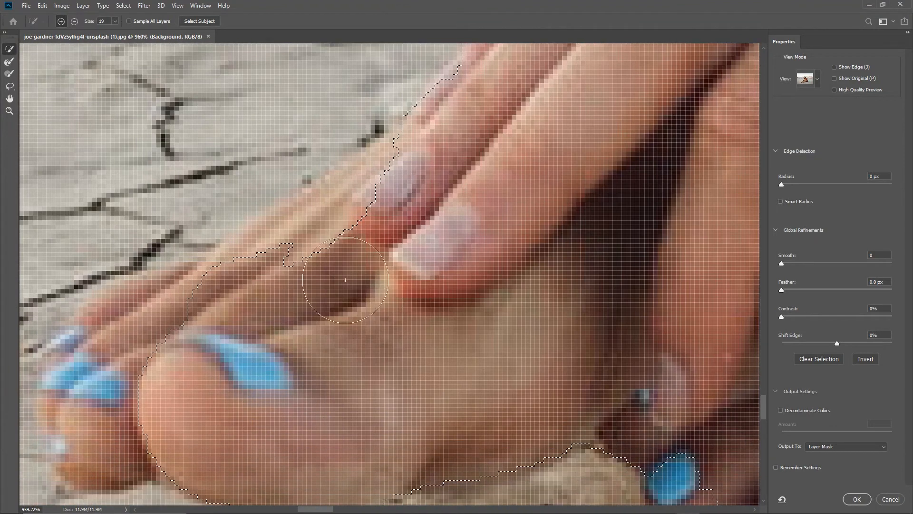
pyautogui.moveTo(396, 182)
pyautogui.mouseDown()
pyautogui.moveTo(361, 190)
pyautogui.moveTo(293, 263)
pyautogui.mouseUp()
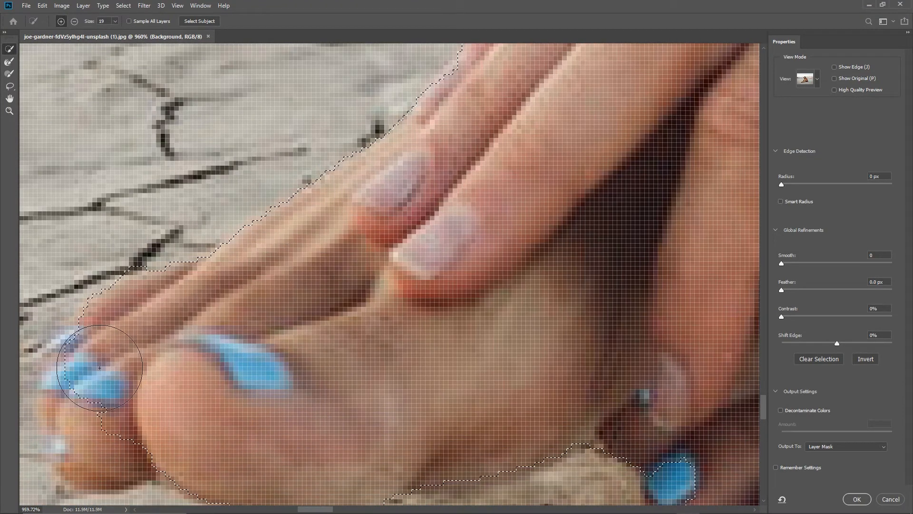
pyautogui.moveTo(84, 368)
pyautogui.mouseDown()
pyautogui.moveTo(62, 361)
pyautogui.moveTo(92, 421)
pyautogui.mouseUp()
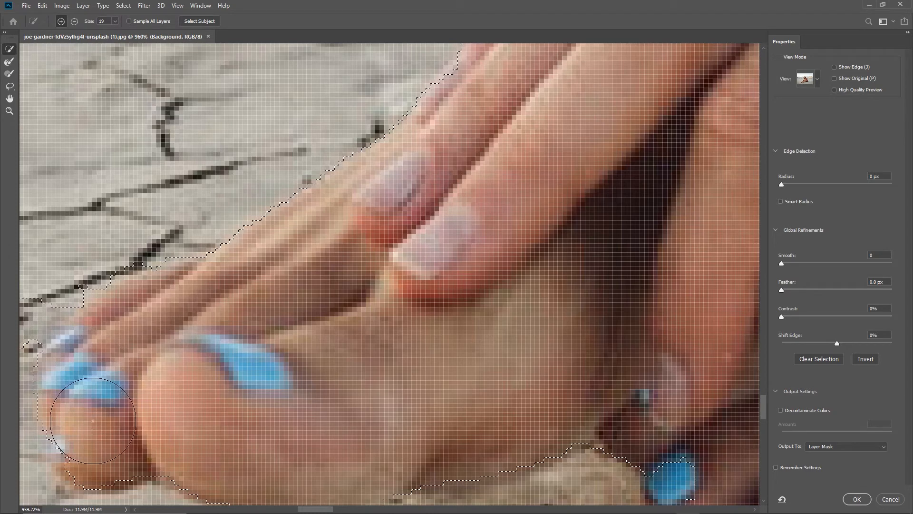
pyautogui.scroll(-3, 91, 427)
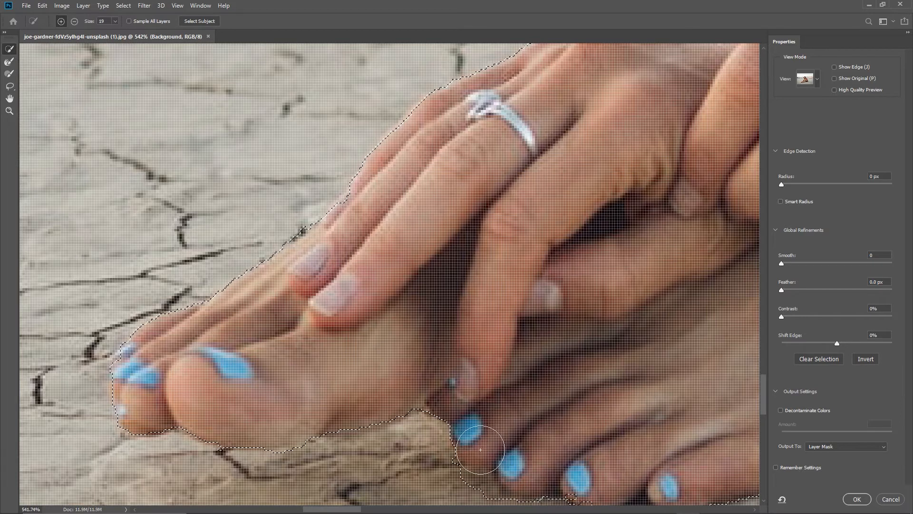
# Correct the selection along the near foot's lower edge toward the heel, adding back the skin subtracted there.
pyautogui.scroll(-5, 484, 454)
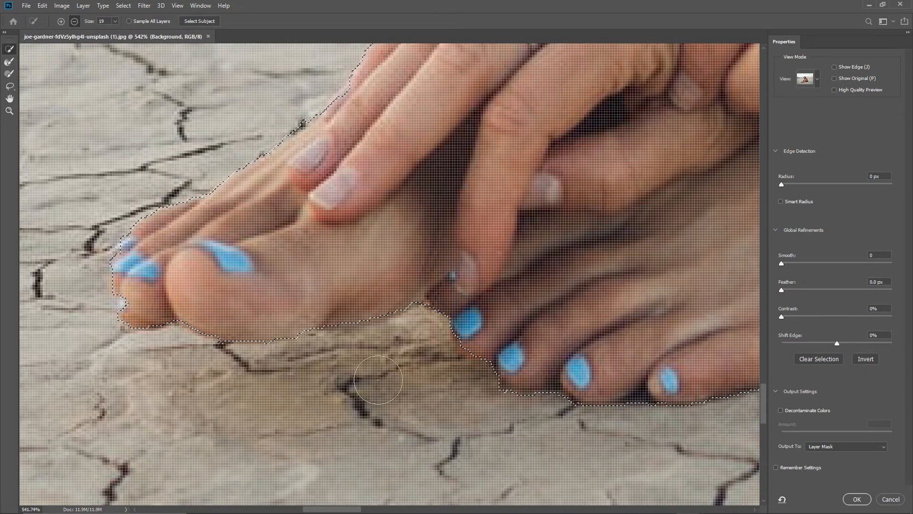
pyautogui.scroll(-1, 477, 393)
pyautogui.scroll(-5, 478, 380)
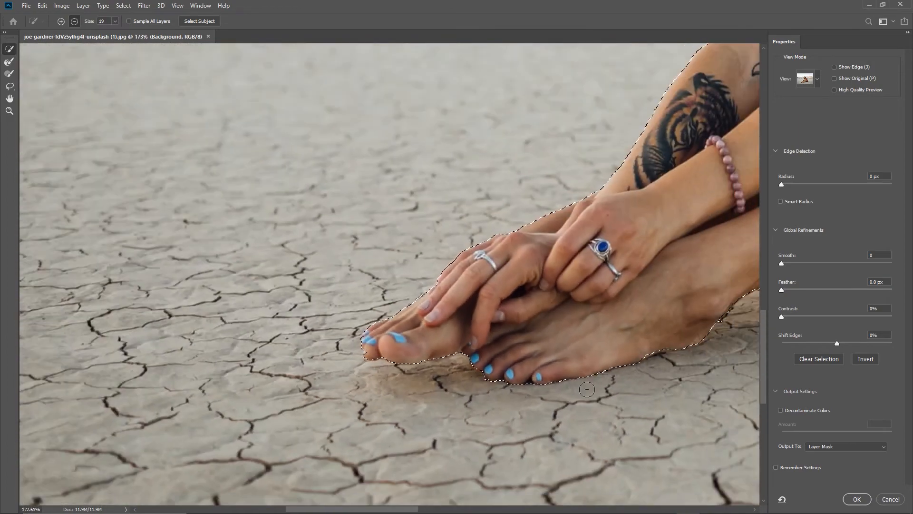
pyautogui.scroll(5, 676, 356)
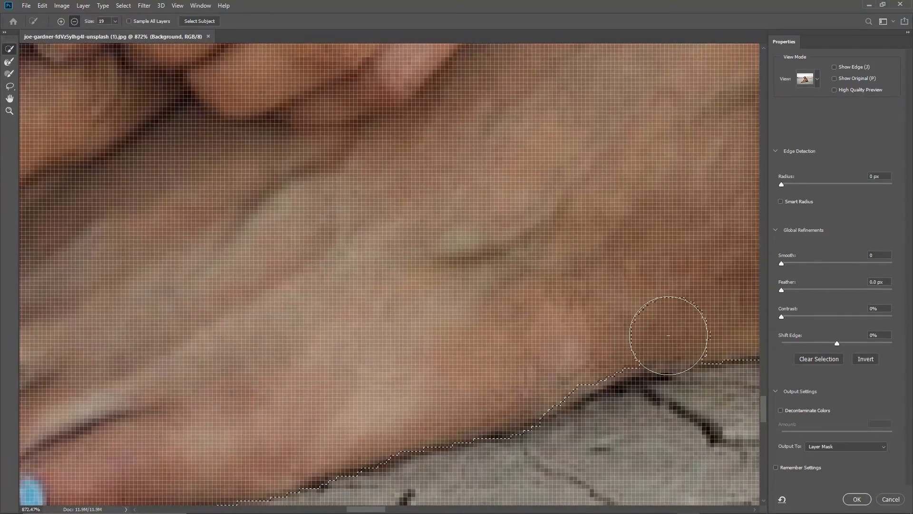
pyautogui.moveTo(668, 335); pyautogui.dragTo(635, 326)
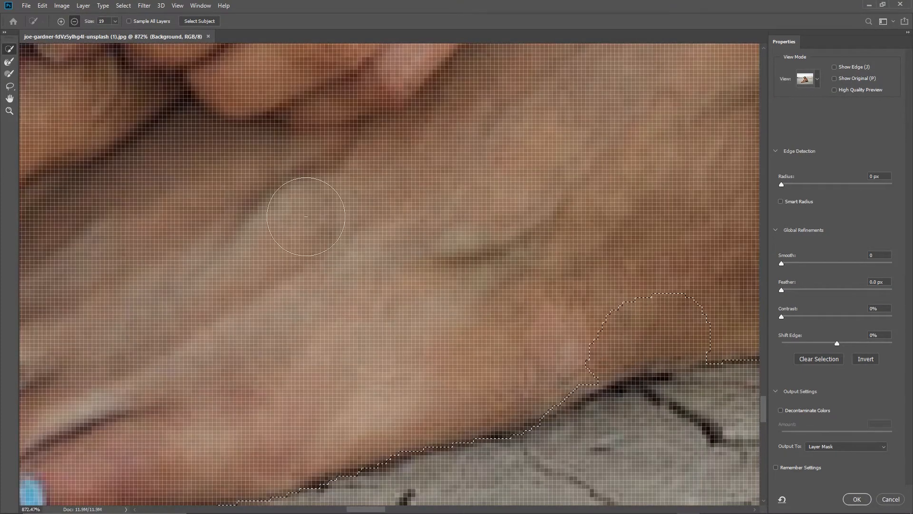
pyautogui.click(64, 21)
pyautogui.moveTo(672, 293)
pyautogui.mouseDown()
pyautogui.moveTo(678, 312)
pyautogui.moveTo(642, 338)
pyautogui.mouseUp()
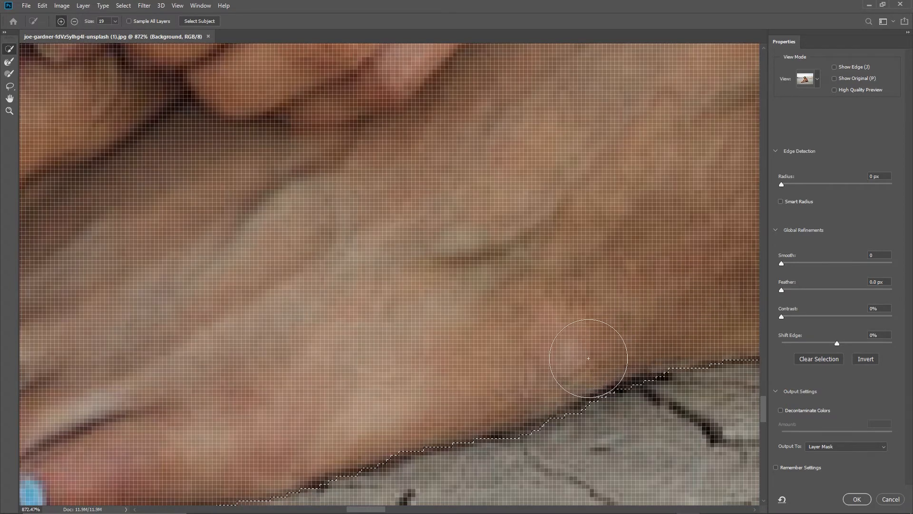
# Examine the selection edge around the hands and feet, and around the whole figure up to the hat.
pyautogui.scroll(-5, 555, 409)
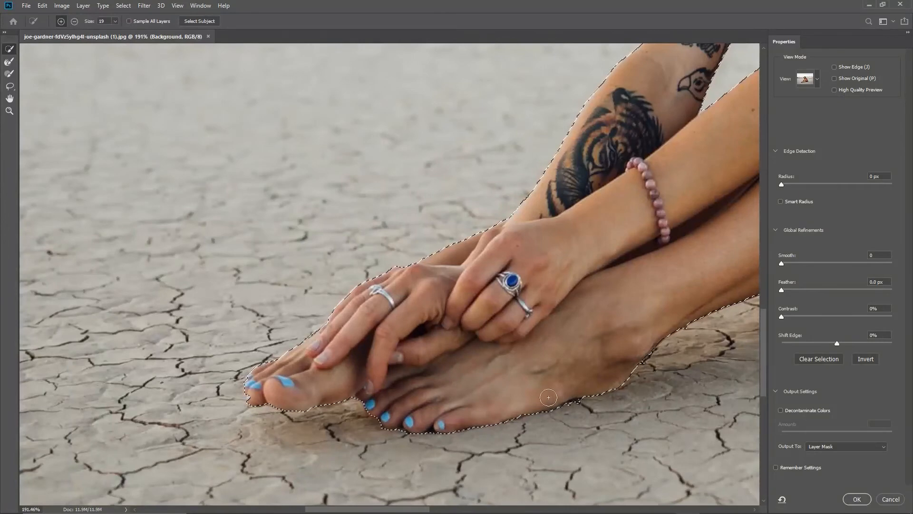
pyautogui.scroll(3, 537, 352)
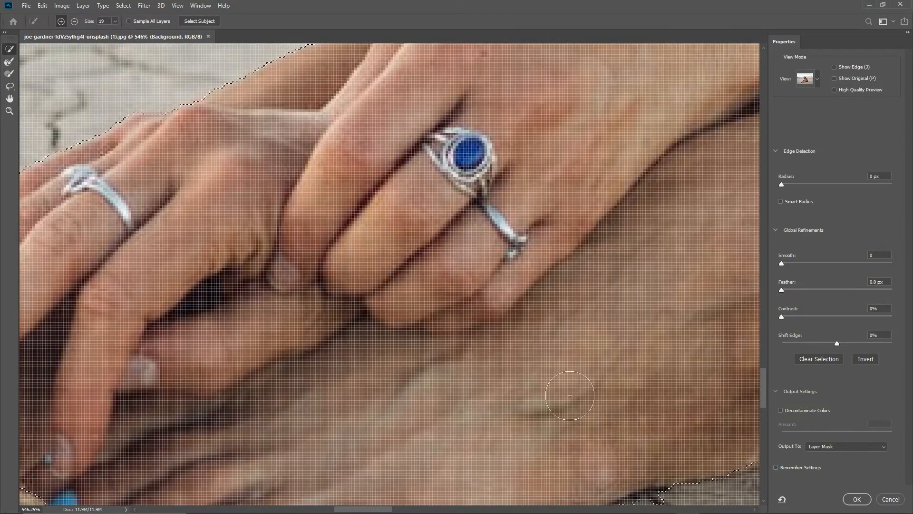
pyautogui.scroll(-2, 566, 380)
pyautogui.scroll(-1, 582, 387)
pyautogui.click(74, 22)
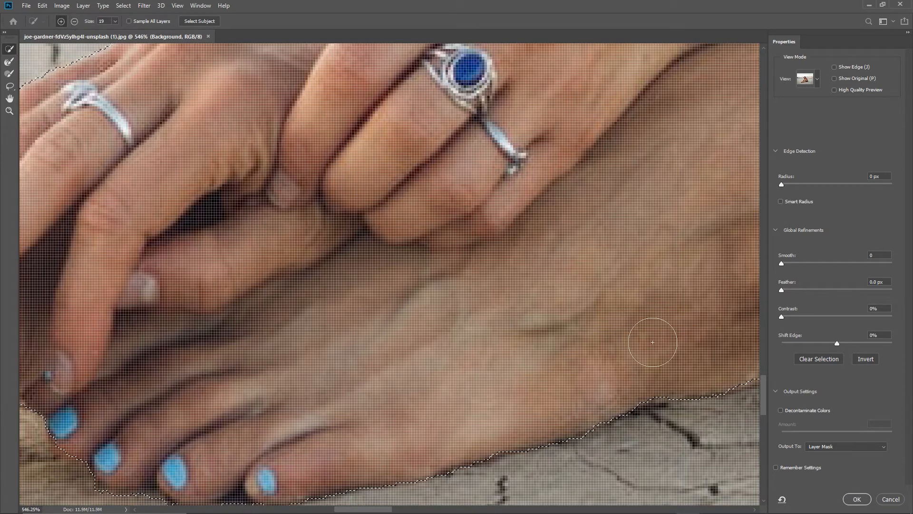
pyautogui.scroll(-5, 677, 362)
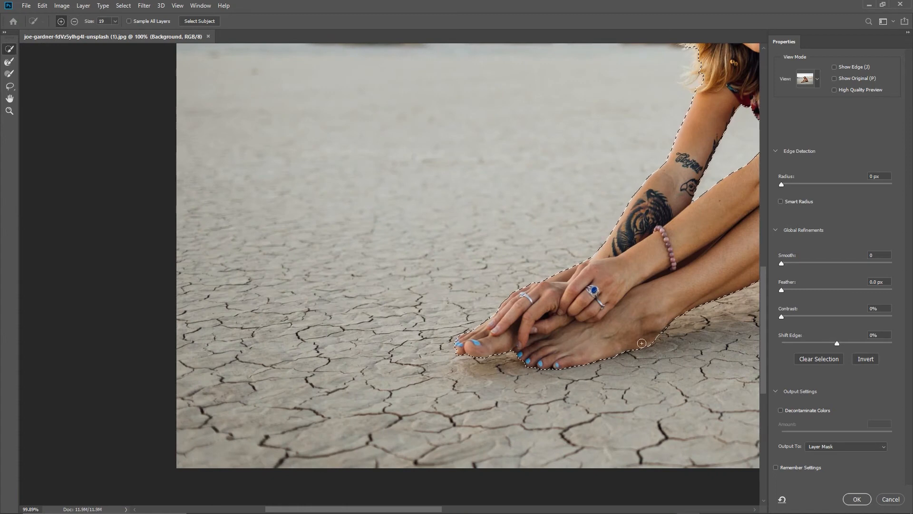
pyautogui.moveTo(365, 511); pyautogui.dragTo(459, 509)
pyautogui.scroll(4, 587, 284)
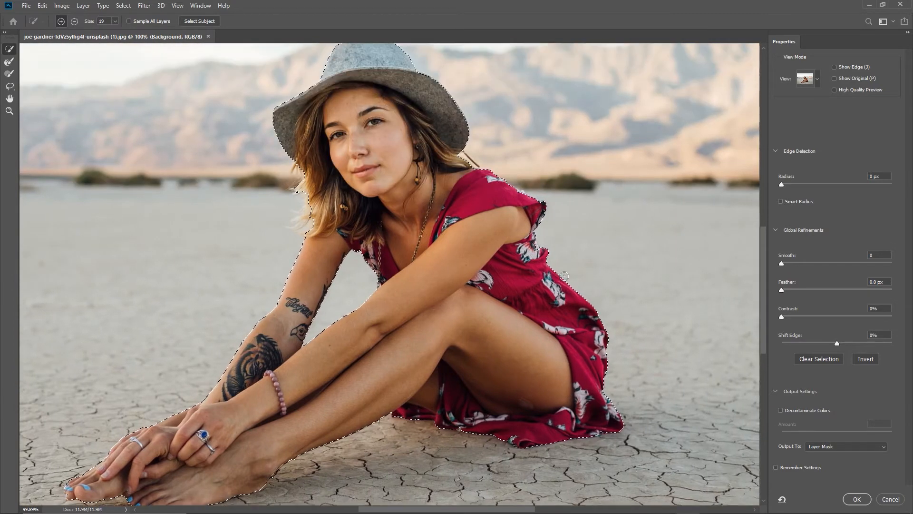
pyautogui.scroll(1, 563, 272)
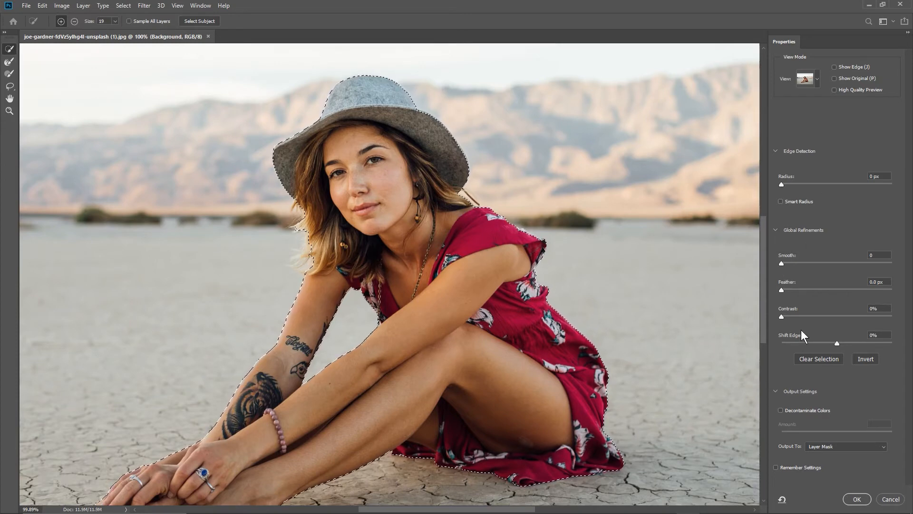
# Set Shift Edge to -5% and Smooth to 5, and output the refined selection as a layer mask.
pyautogui.click(836, 343)
pyautogui.moveTo(782, 263); pyautogui.dragTo(786, 264)
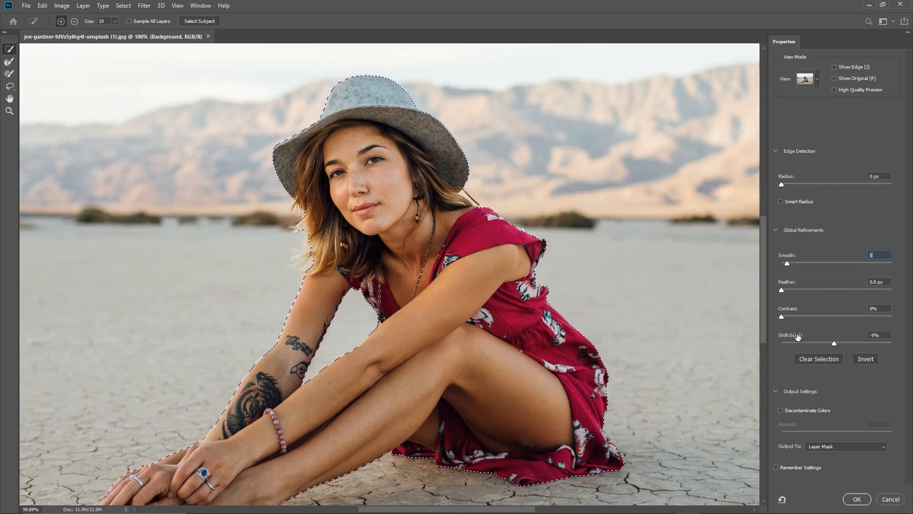
pyautogui.click(775, 390)
pyautogui.click(775, 391)
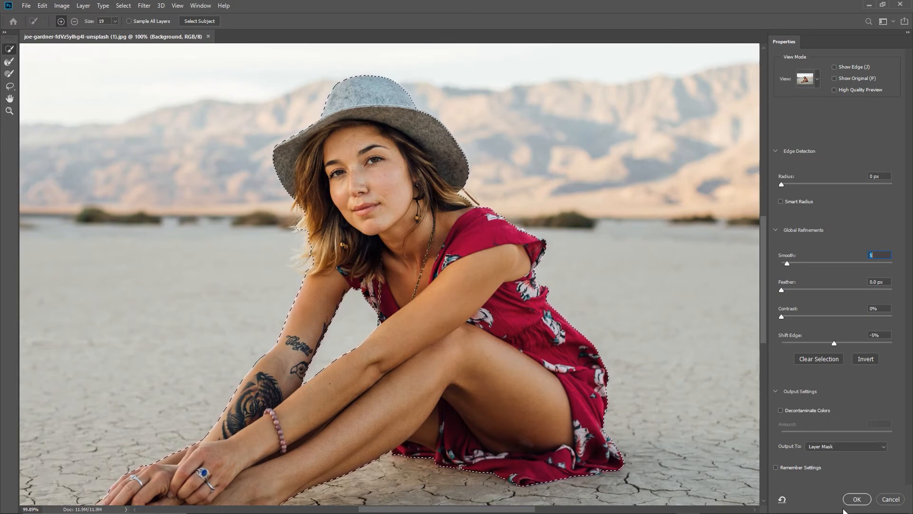
pyautogui.click(856, 499)
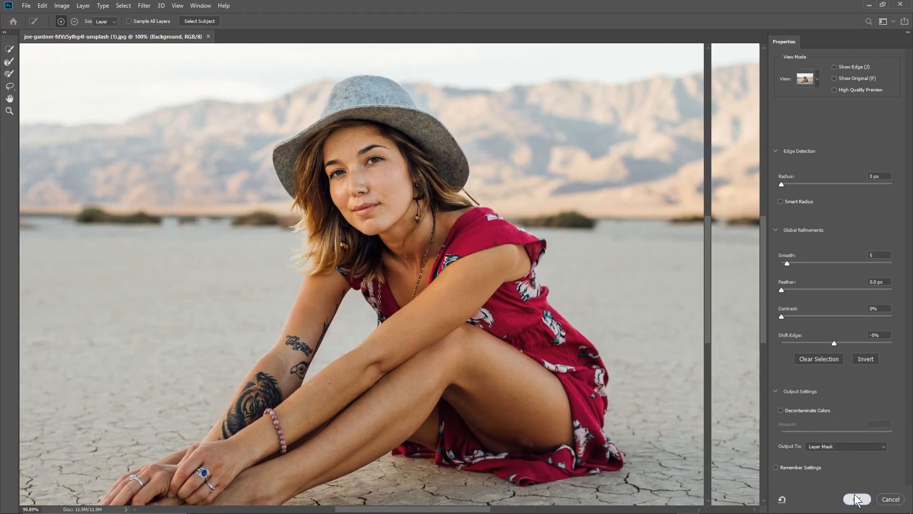
# Inspect the cutout on transparency and its layer mask on its own, and return to the view of the whole image.
pyautogui.scroll(-2, 468, 342)
pyautogui.scroll(-1, 468, 341)
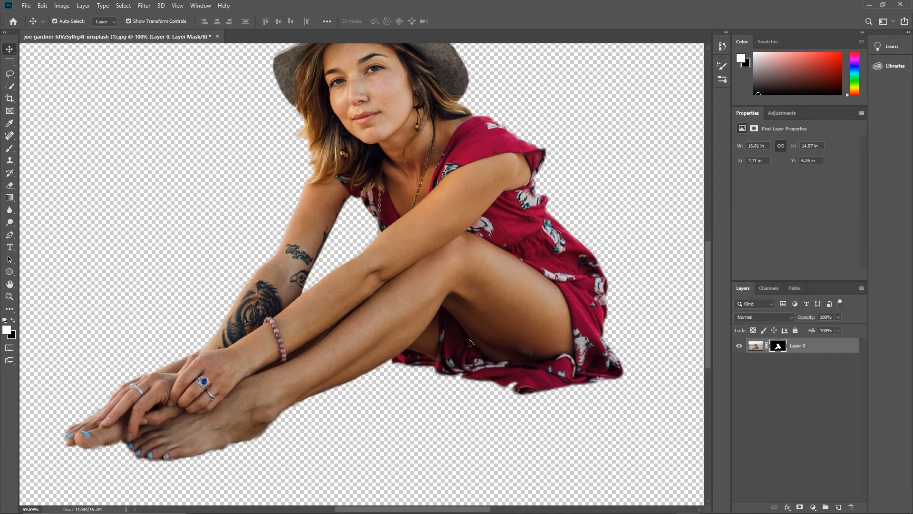
pyautogui.scroll(1, 468, 341)
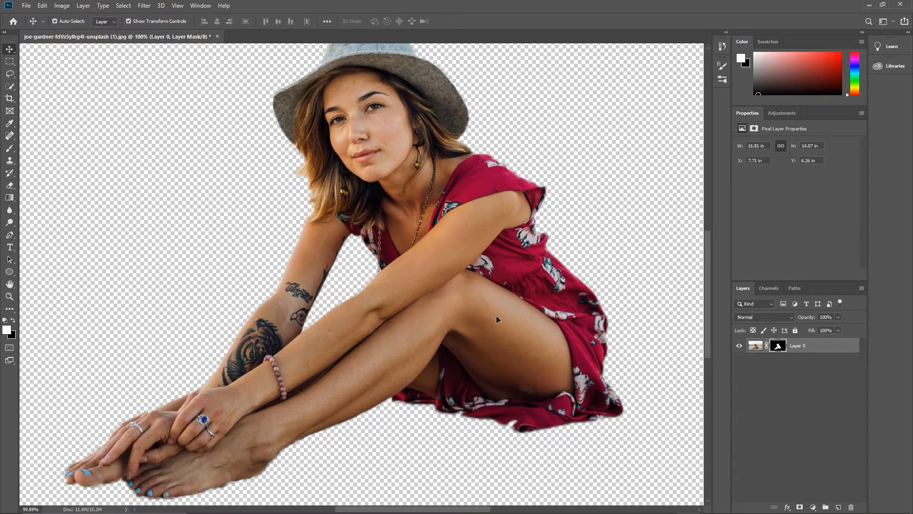
pyautogui.keyDown('alt'); pyautogui.click(779, 347); pyautogui.keyUp('alt')
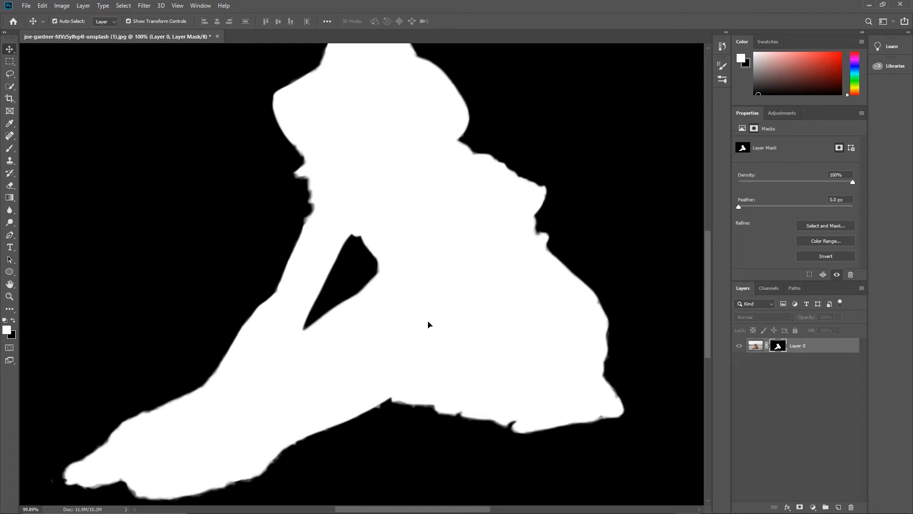
pyautogui.keyDown('alt'); pyautogui.click(778, 347); pyautogui.keyUp('alt')
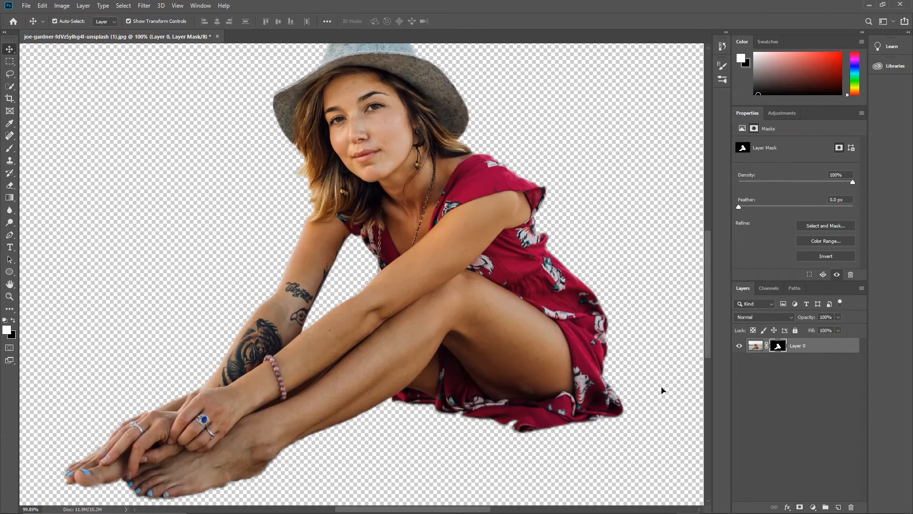
pyautogui.scroll(-3, 478, 361)
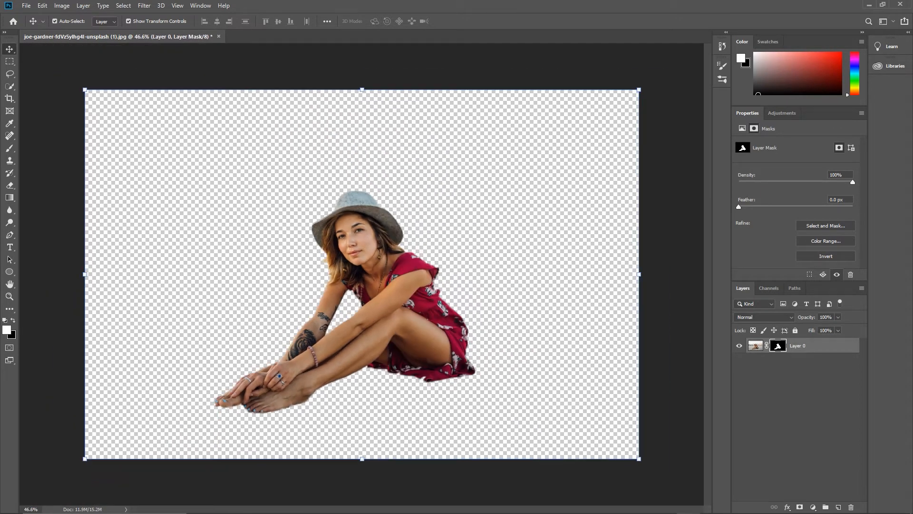
# Switch to File Explorer and preview the grass field photo from the project folder in Photos.
pyautogui.hotkey('alt', 'Tab')
pyautogui.click(655, 167)
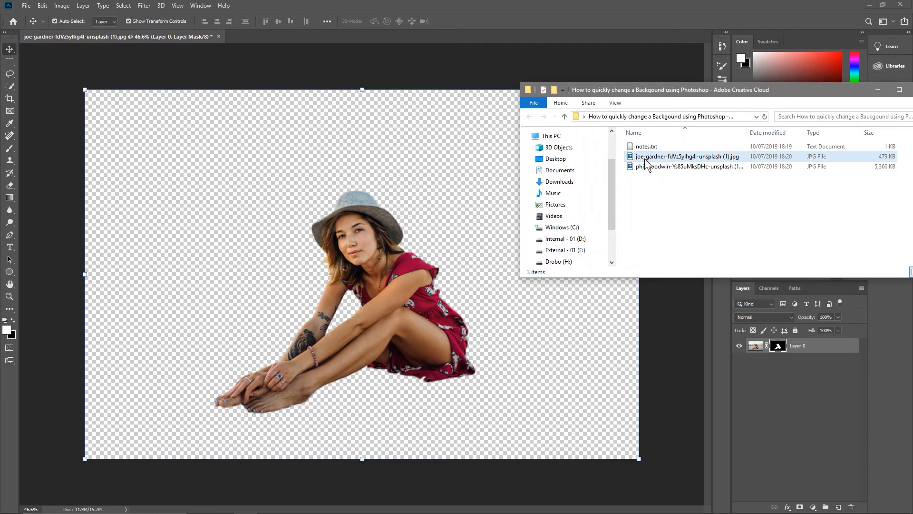
pyautogui.hotkey('alt', 'Tab')
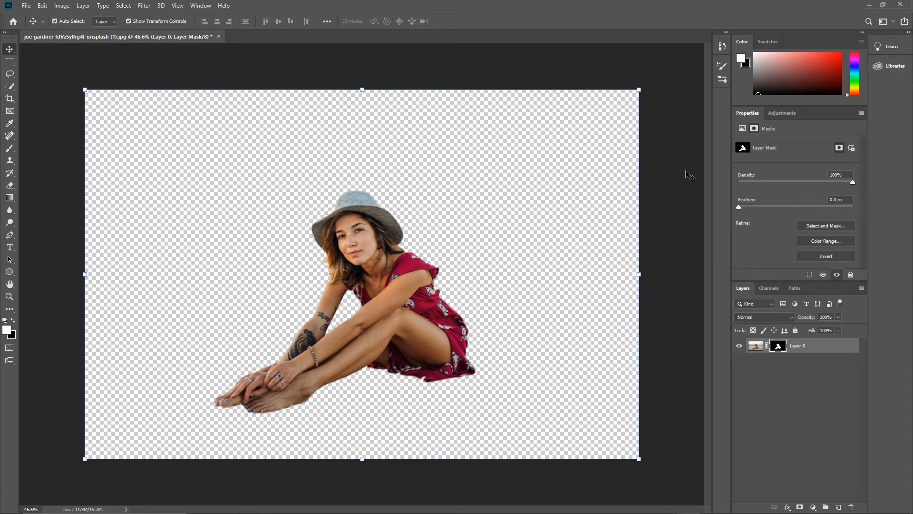
pyautogui.click(245, 504)
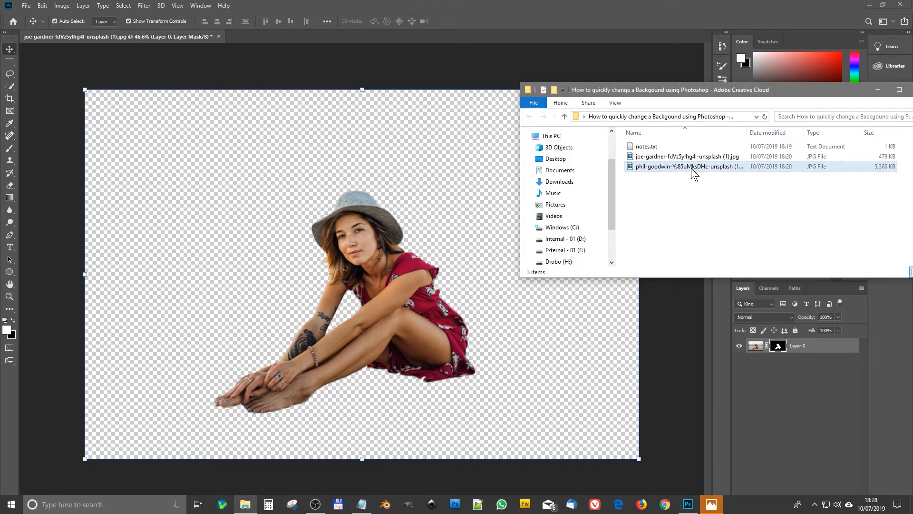
pyautogui.press('Return')
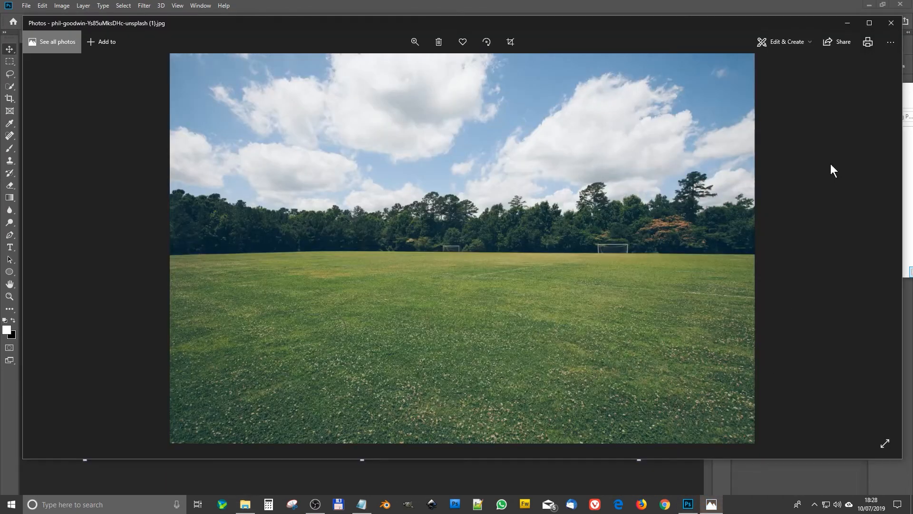
# Close the photo preview, place the grass field photo into the Photoshop document, and stack it below the masked woman's layer.
pyautogui.click(891, 23)
pyautogui.moveTo(713, 170); pyautogui.dragTo(277, 242)
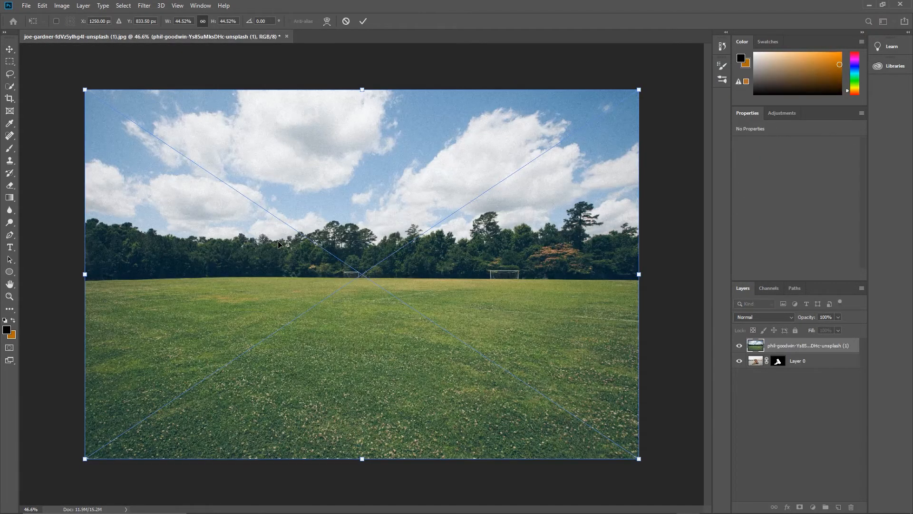
pyautogui.moveTo(781, 350); pyautogui.dragTo(774, 375)
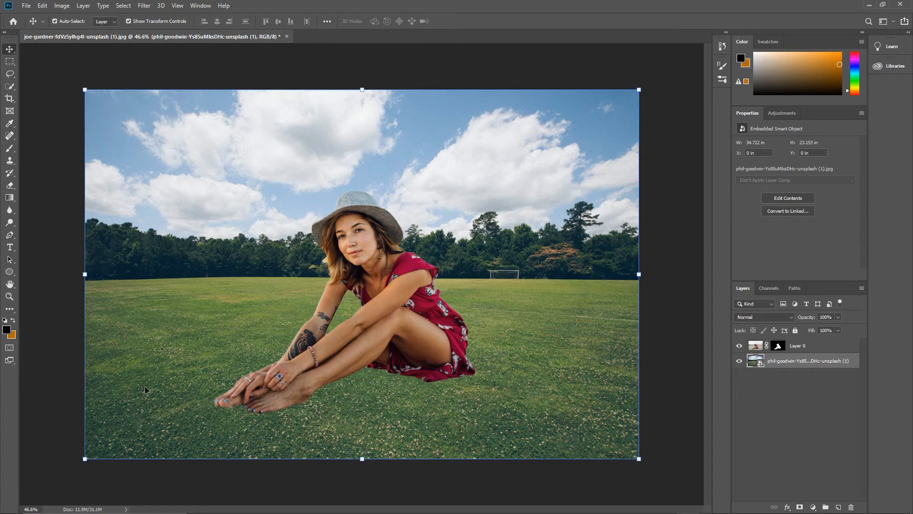
# Draw a black ellipse about 757 by 166 px on the grass beneath the woman's dress and legs, undoing any stray ellipse.
pyautogui.click(10, 272)
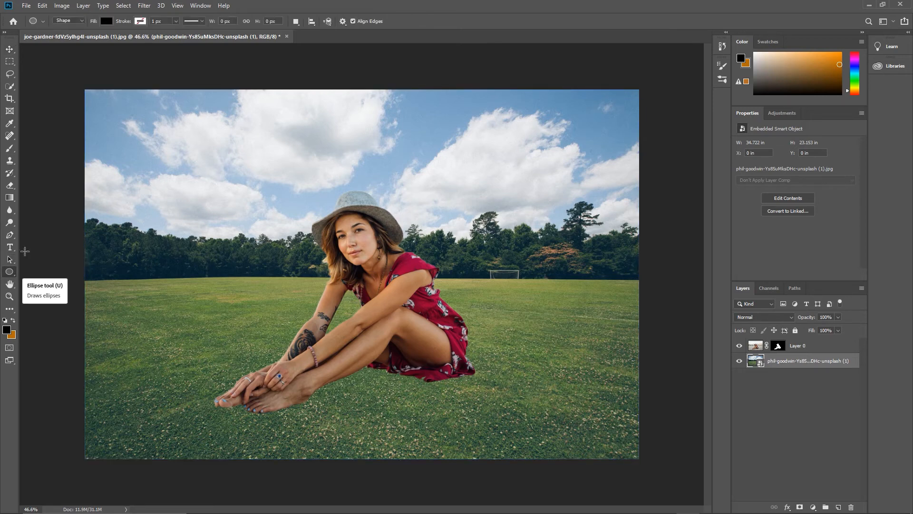
pyautogui.click(101, 22)
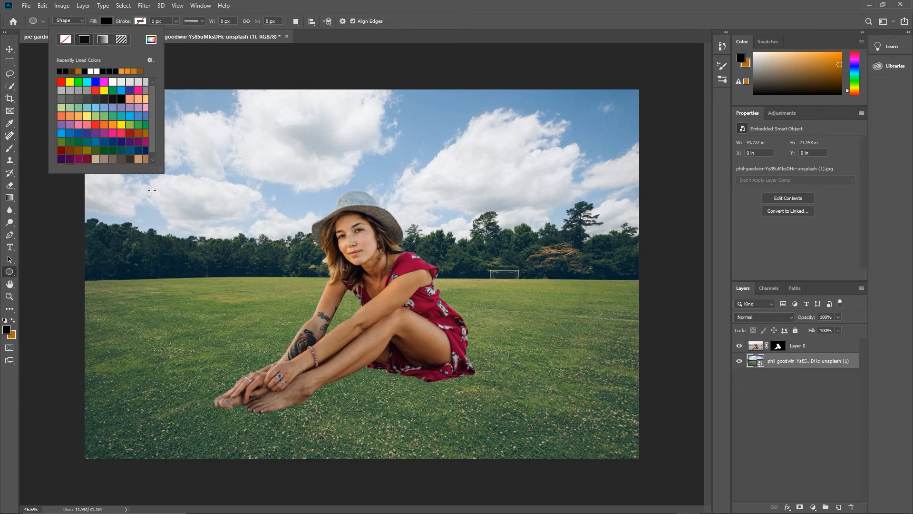
pyautogui.click(328, 43)
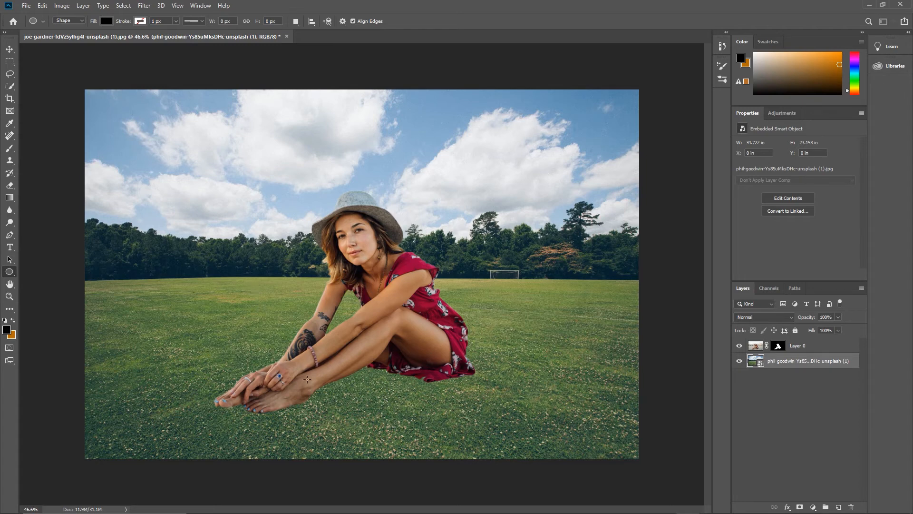
pyautogui.moveTo(475, 375); pyautogui.dragTo(309, 407)
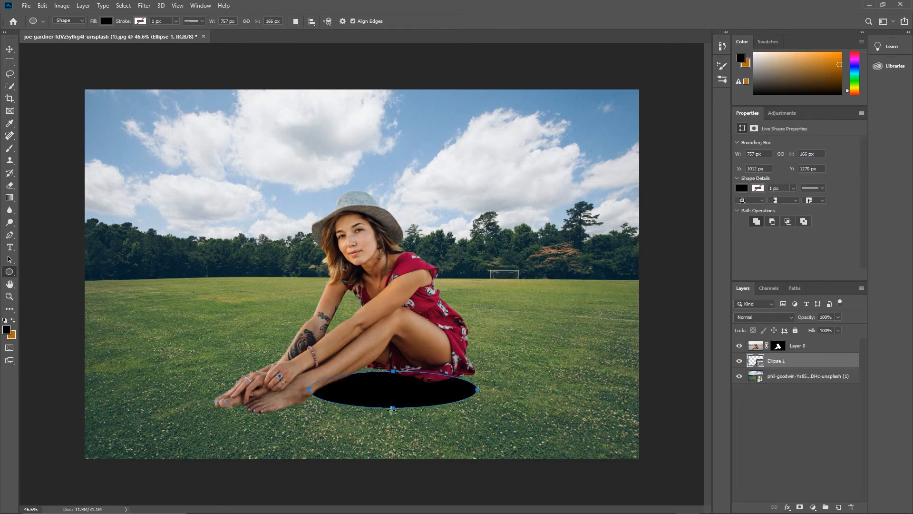
pyautogui.moveTo(394, 407); pyautogui.dragTo(395, 400)
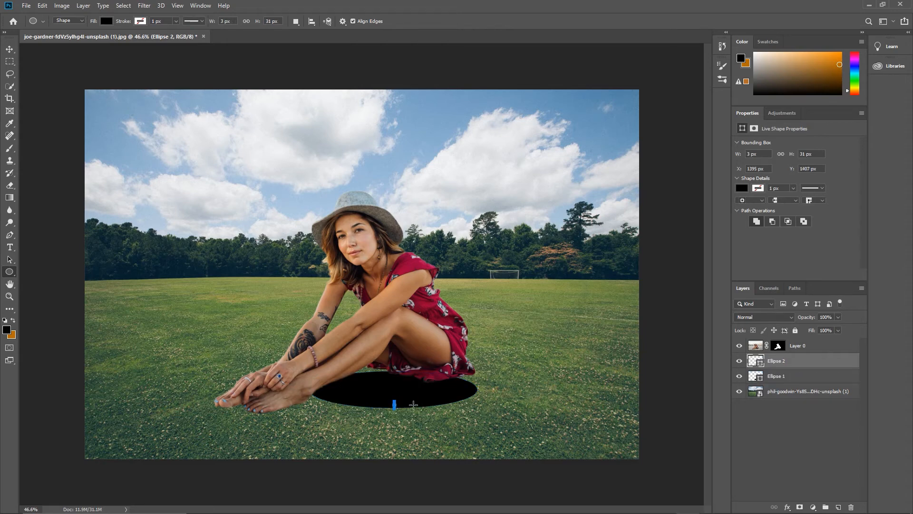
pyautogui.hotkey('ctrl', 'z')
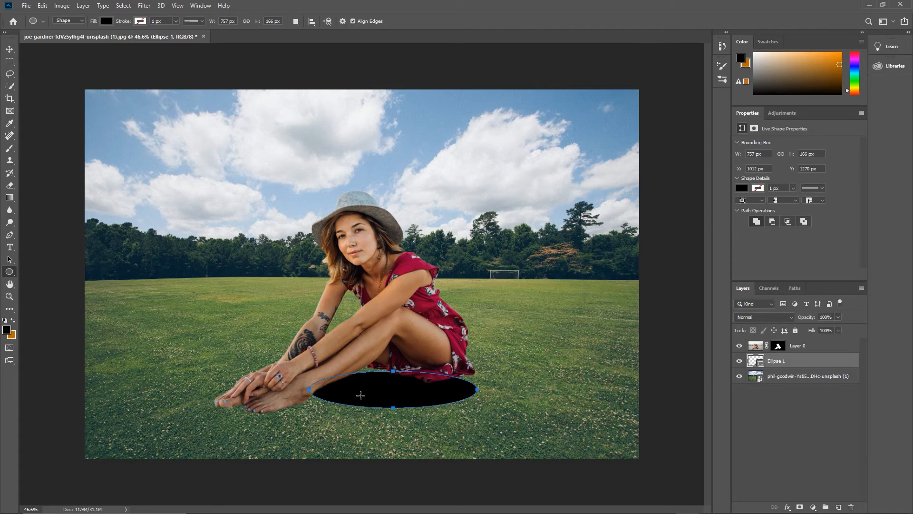
# Rotate the black ellipse to -11° and scale it to about 101% width and 113% height so it follows the legs.
pyautogui.click(9, 49)
pyautogui.moveTo(379, 387); pyautogui.dragTo(379, 386)
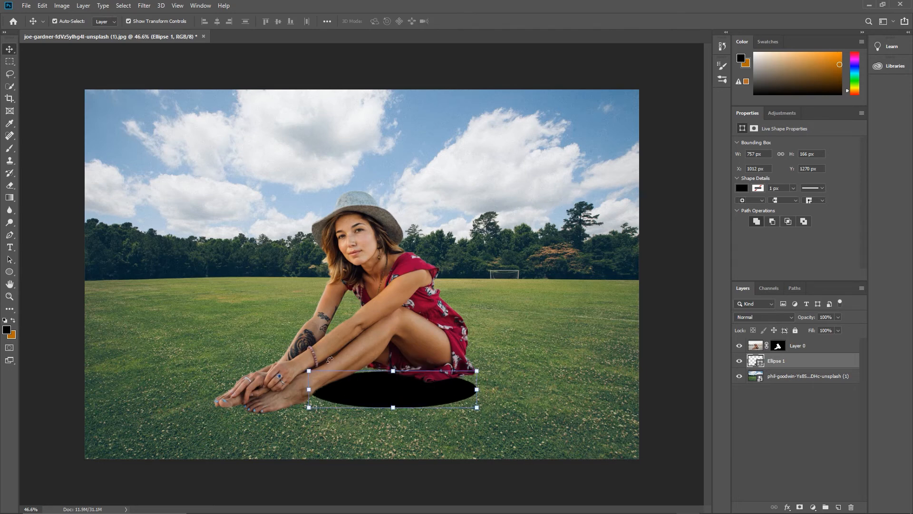
pyautogui.moveTo(308, 364); pyautogui.dragTo(305, 380)
pyautogui.moveTo(380, 401)
pyautogui.mouseDown()
pyautogui.moveTo(376, 392)
pyautogui.moveTo(392, 404)
pyautogui.mouseUp()
pyautogui.moveTo(475, 385); pyautogui.dragTo(478, 389)
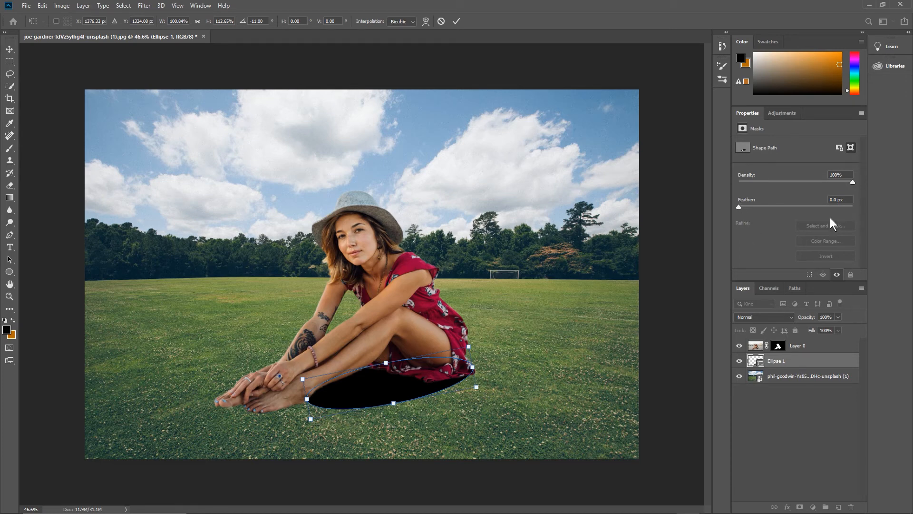
pyautogui.press('Return')
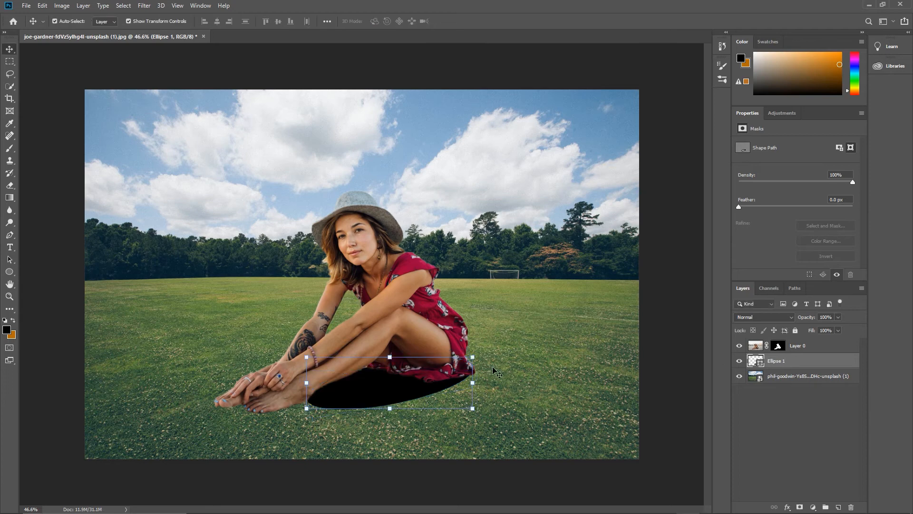
# Feather the ellipse by 75.5 px to soften it into a shadow, and shift it slightly towards the feet.
pyautogui.moveTo(738, 206); pyautogui.dragTo(814, 212)
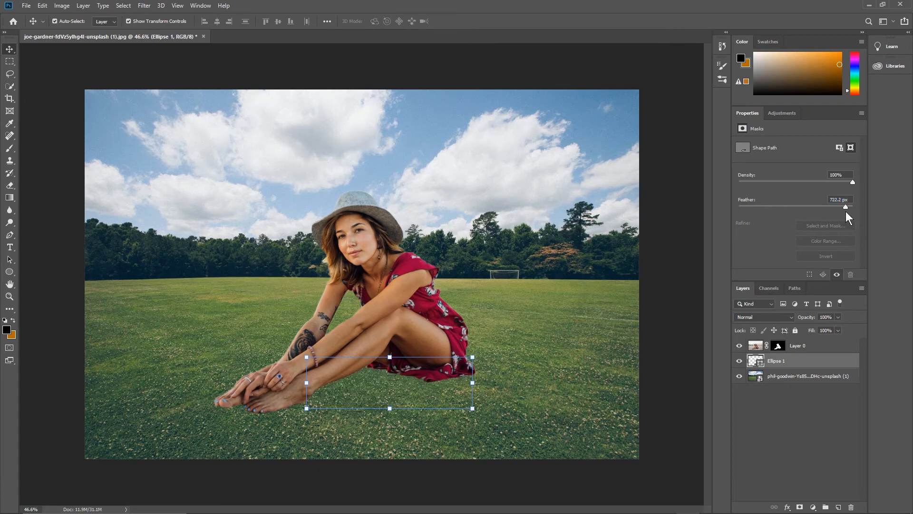
pyautogui.moveTo(842, 208); pyautogui.dragTo(803, 209)
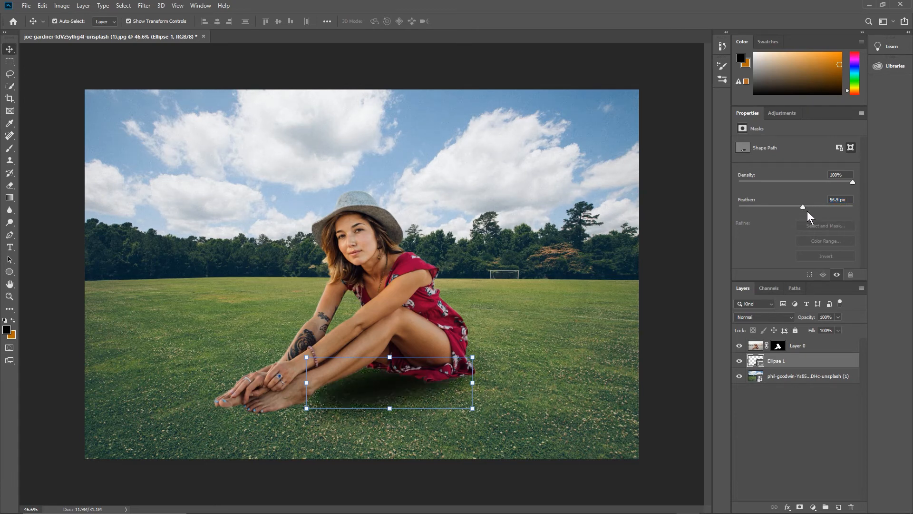
pyautogui.moveTo(804, 207); pyautogui.dragTo(807, 206)
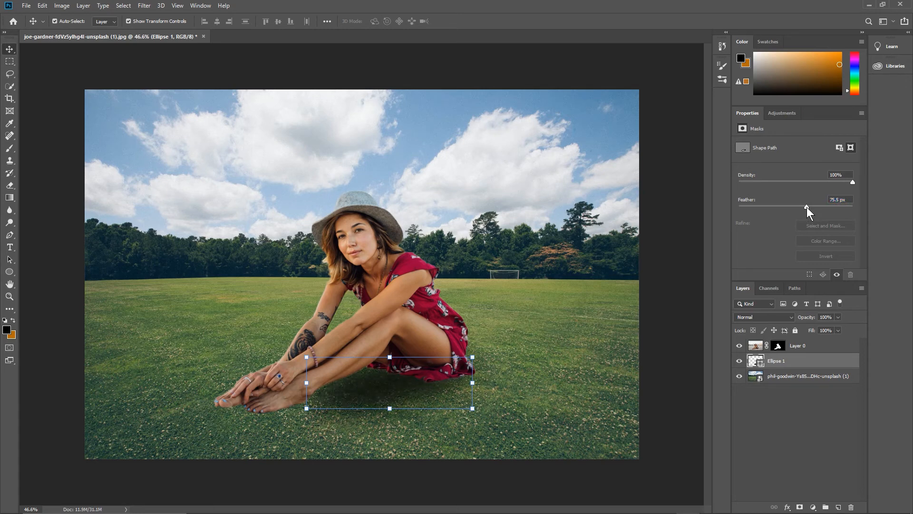
pyautogui.moveTo(385, 388); pyautogui.dragTo(385, 383)
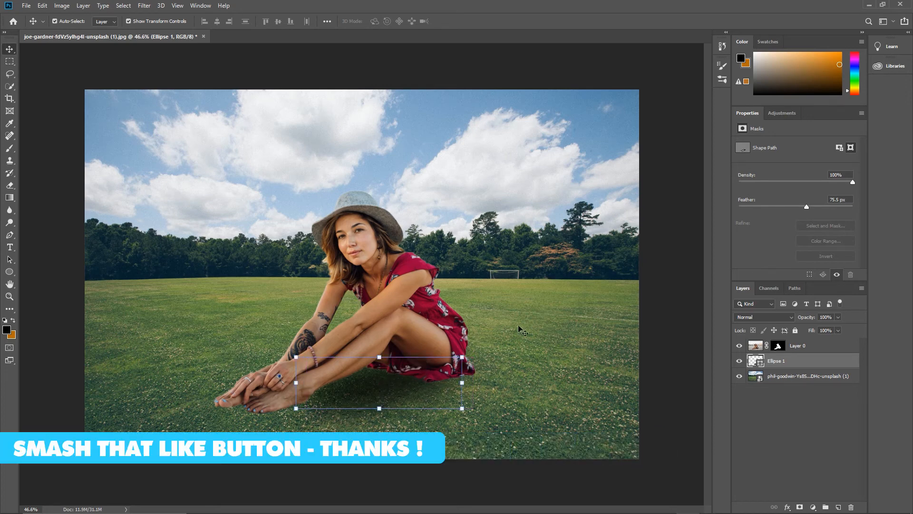
pyautogui.click(460, 71)
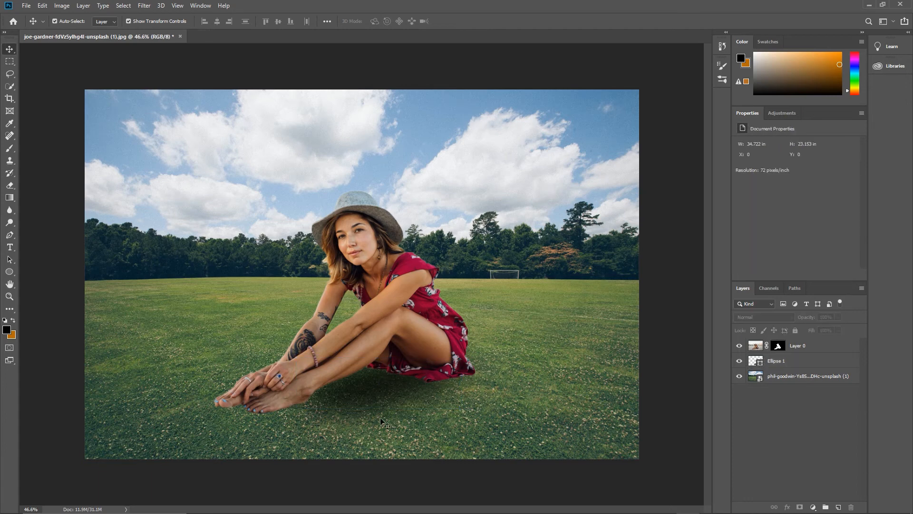
# Stretch the soft shadow towards the feet to about 131% width and 117% height, and deselect it.
pyautogui.click(372, 389)
pyautogui.moveTo(369, 384); pyautogui.dragTo(377, 385)
pyautogui.moveTo(303, 409); pyautogui.dragTo(252, 417)
pyautogui.moveTo(377, 396); pyautogui.dragTo(392, 391)
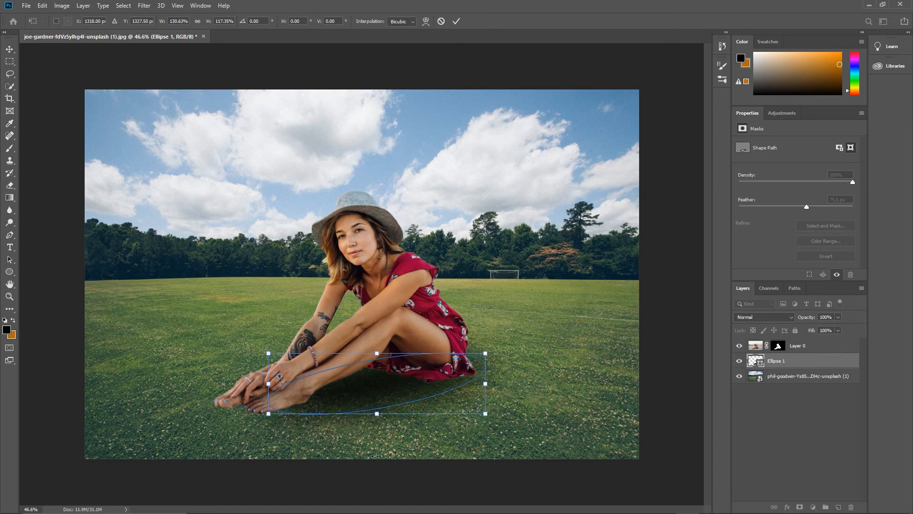
pyautogui.moveTo(808, 345); pyautogui.dragTo(799, 369)
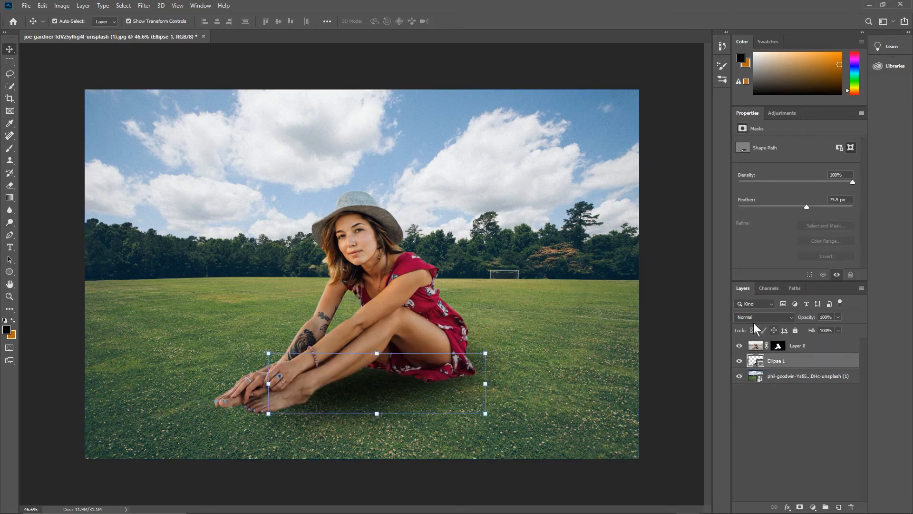
pyautogui.click(281, 75)
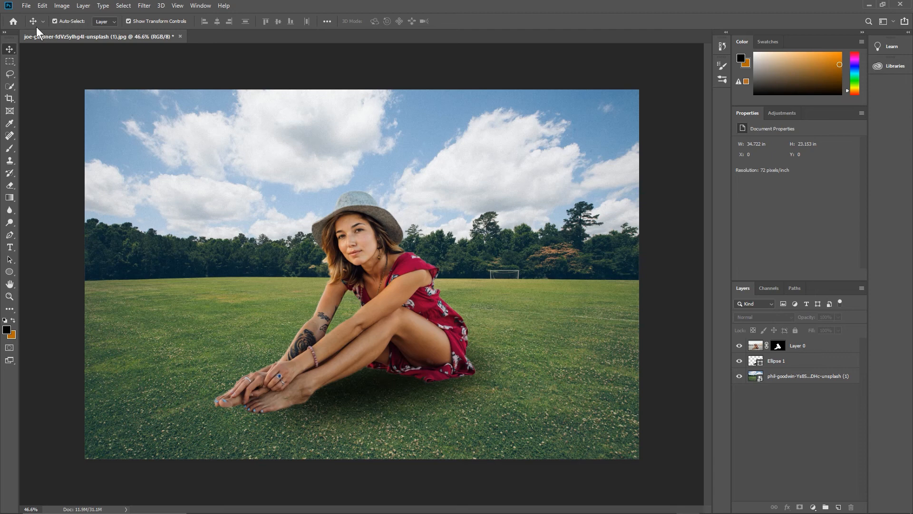
# Quick-export the composite with the grass background as a PNG into the project folder.
pyautogui.click(26, 5)
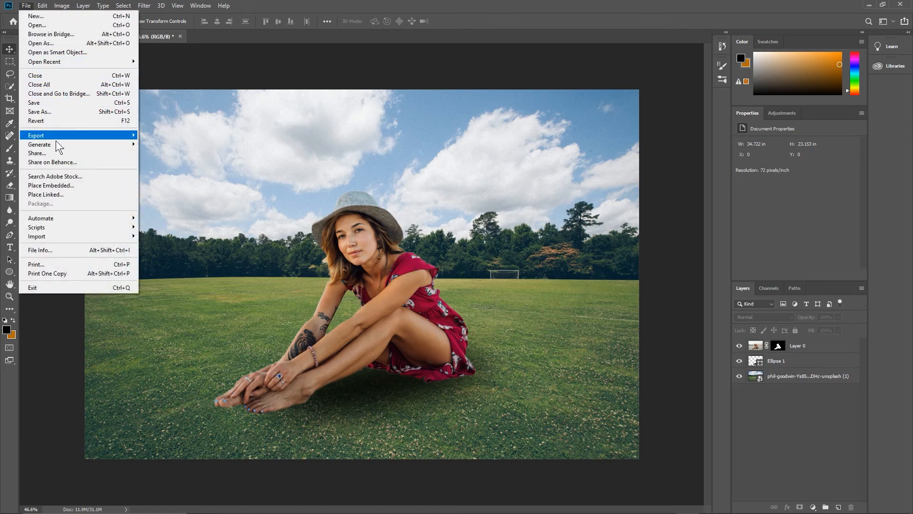
pyautogui.moveTo(56, 137)
pyautogui.click(168, 136)
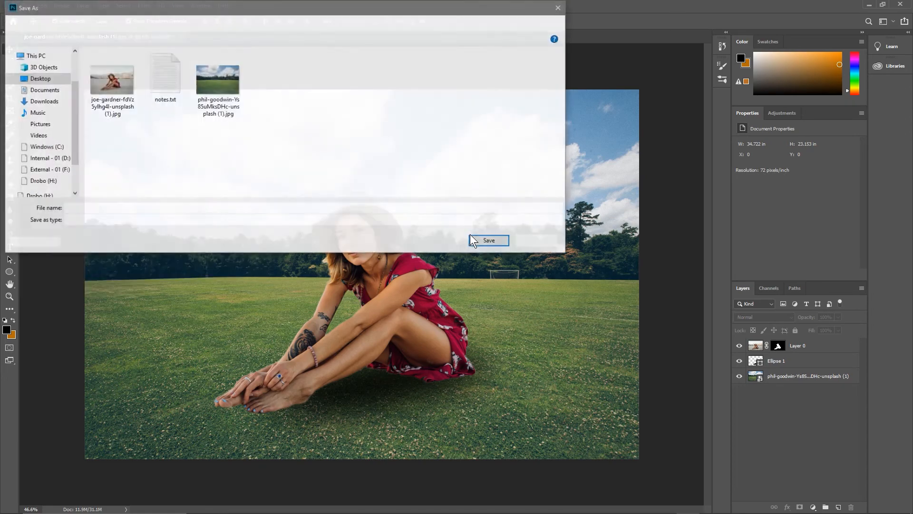
pyautogui.click(490, 241)
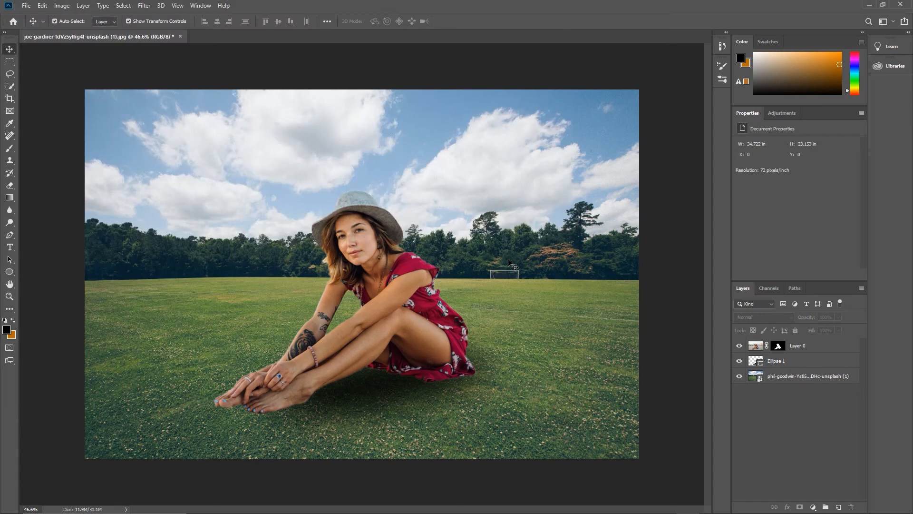
# Hide the grass photo and ellipse layers, and quick-export the woman's cutout as a separate PNG numbered (2) instead of replacing the existing file.
pyautogui.click(739, 376)
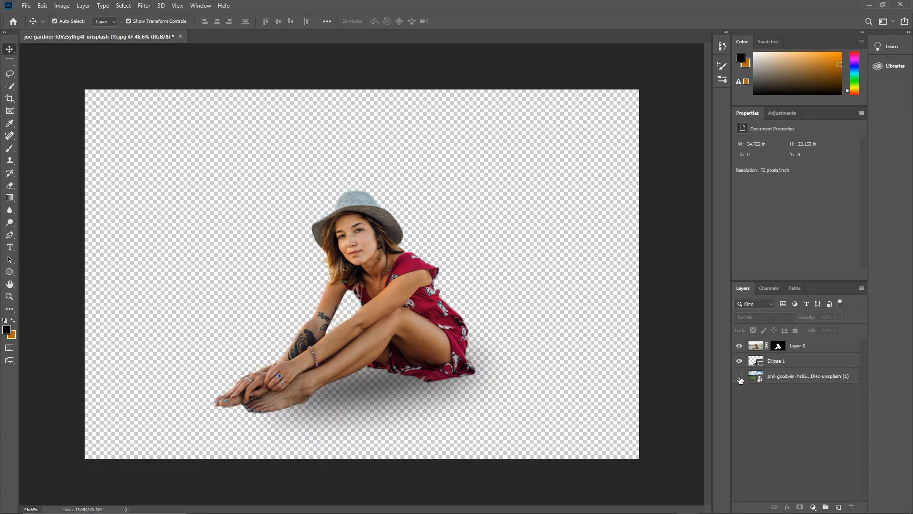
pyautogui.click(740, 362)
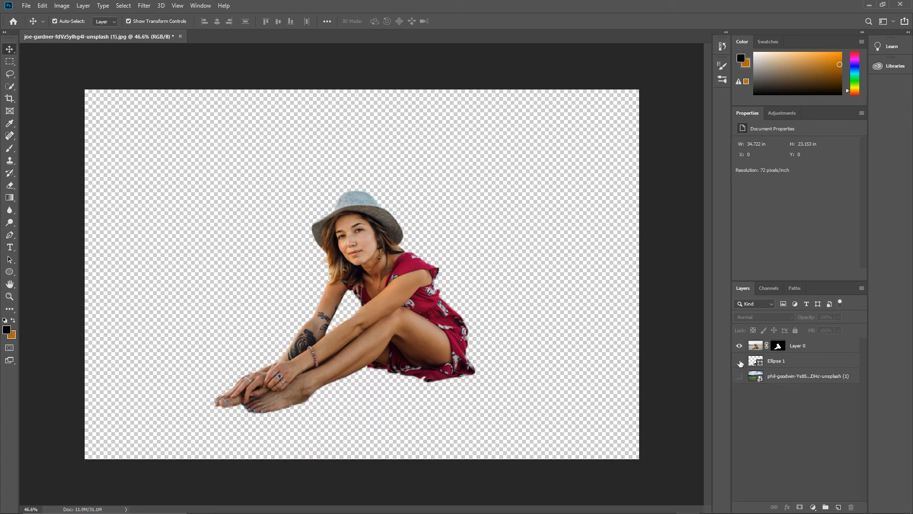
pyautogui.click(24, 6)
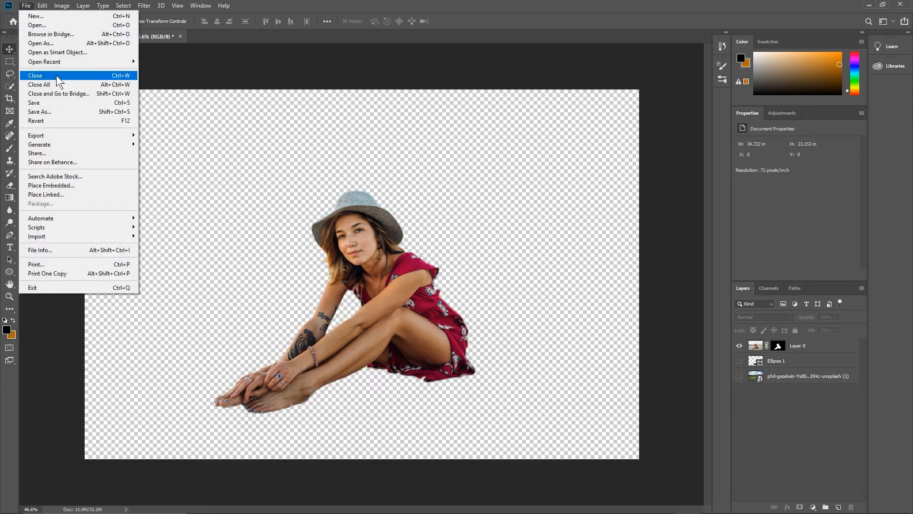
pyautogui.moveTo(73, 139)
pyautogui.click(171, 137)
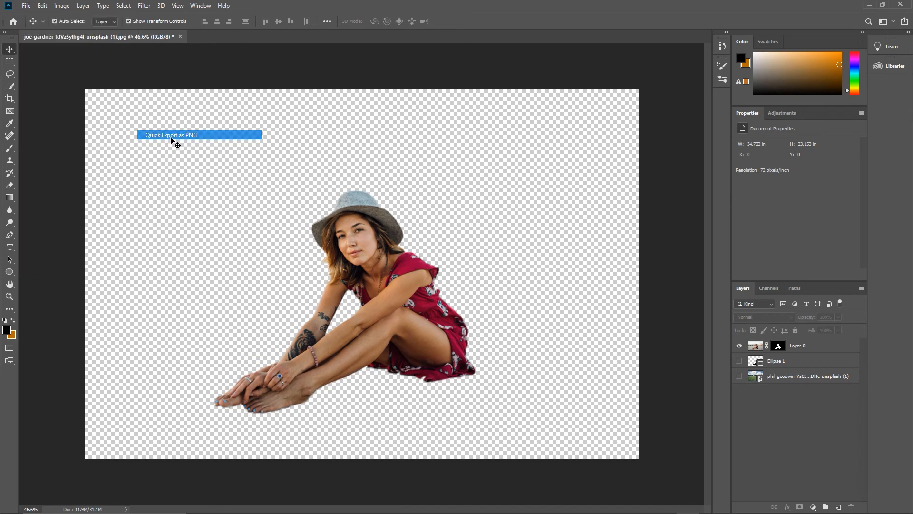
pyautogui.click(485, 241)
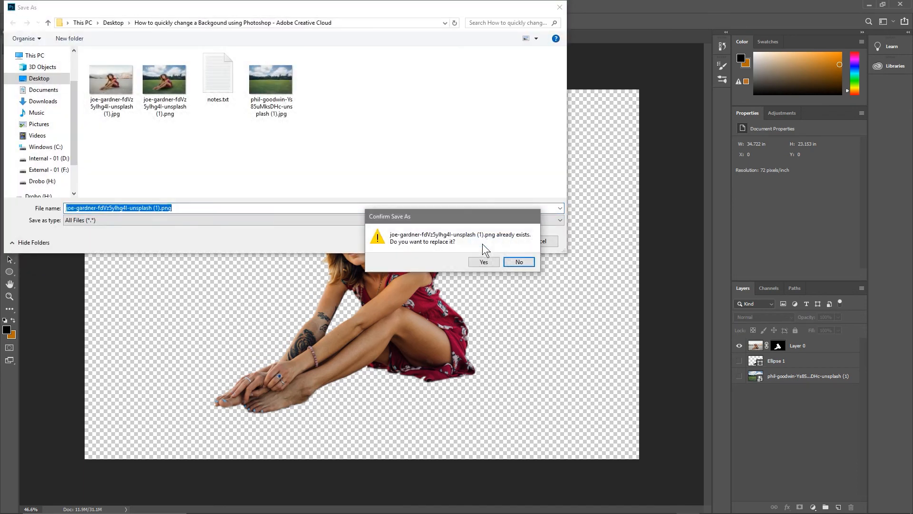
pyautogui.click(508, 262)
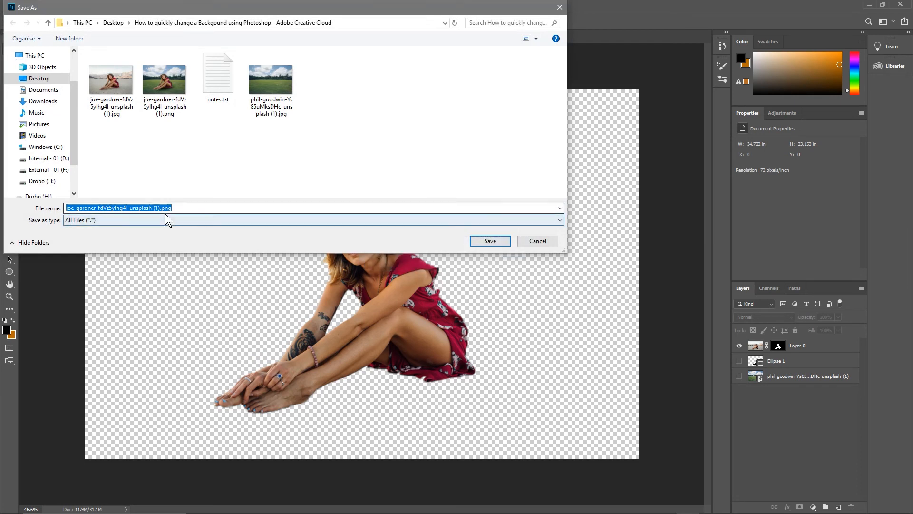
pyautogui.click(160, 208)
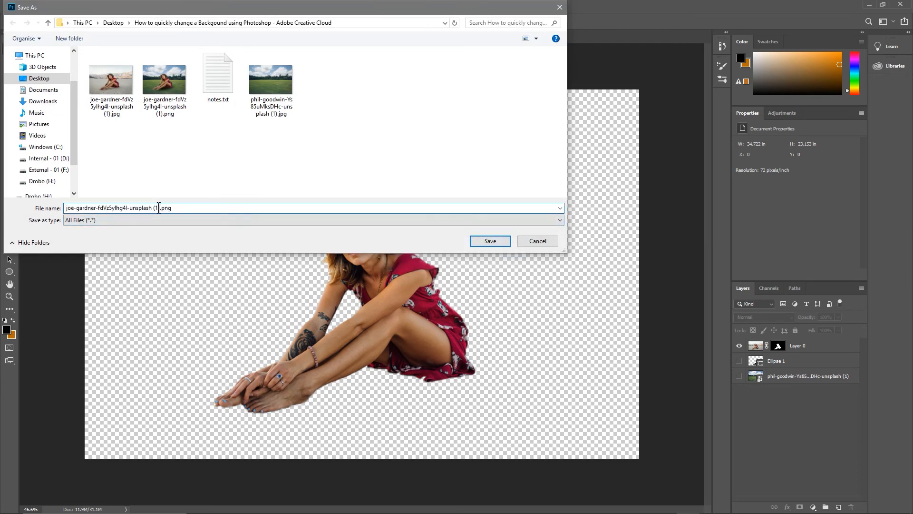
pyautogui.click(490, 241)
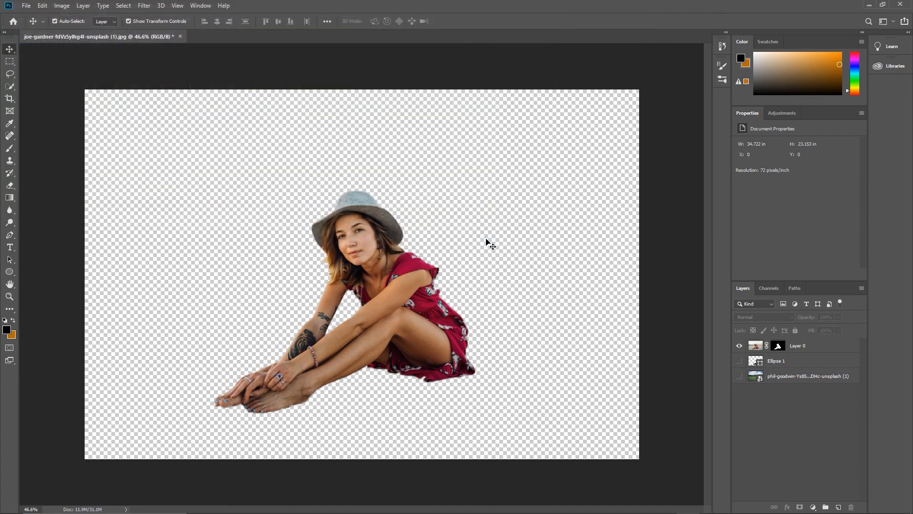
# Minimise Photoshop, and show the project folder's files as large thumbnails near the middle of the desktop.
pyautogui.click(869, 4)
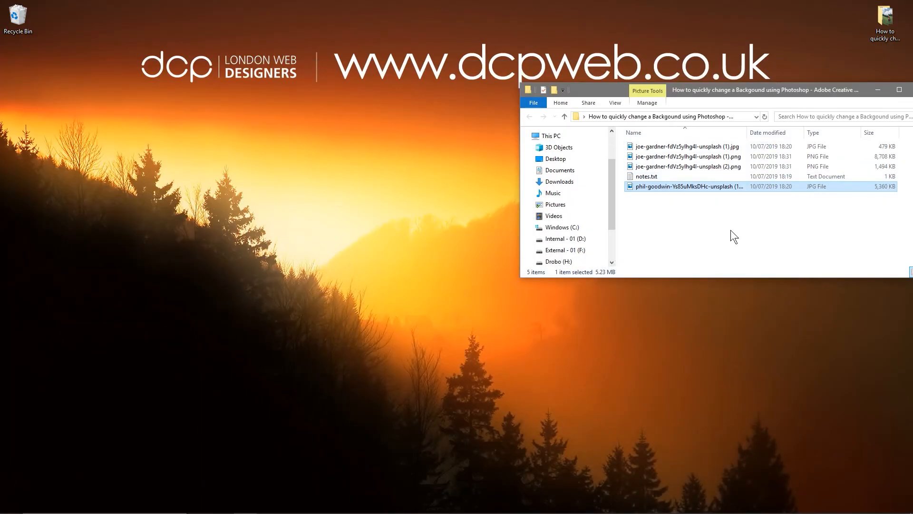
pyautogui.moveTo(785, 94); pyautogui.dragTo(510, 78)
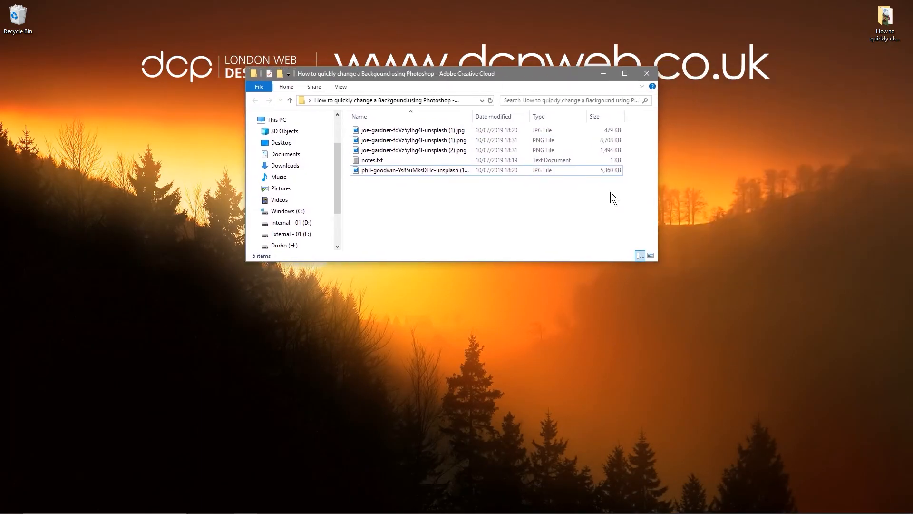
pyautogui.click(650, 255)
# Open the original desert photo and the exported grass composite in Photos, and arrange them side by side for comparison.
pyautogui.click(376, 152)
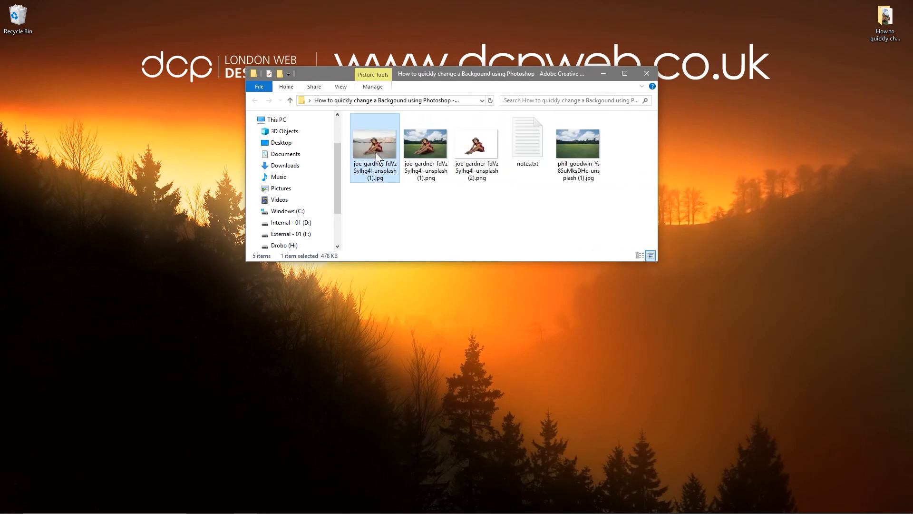
pyautogui.doubleClick(376, 152)
pyautogui.click(438, 42)
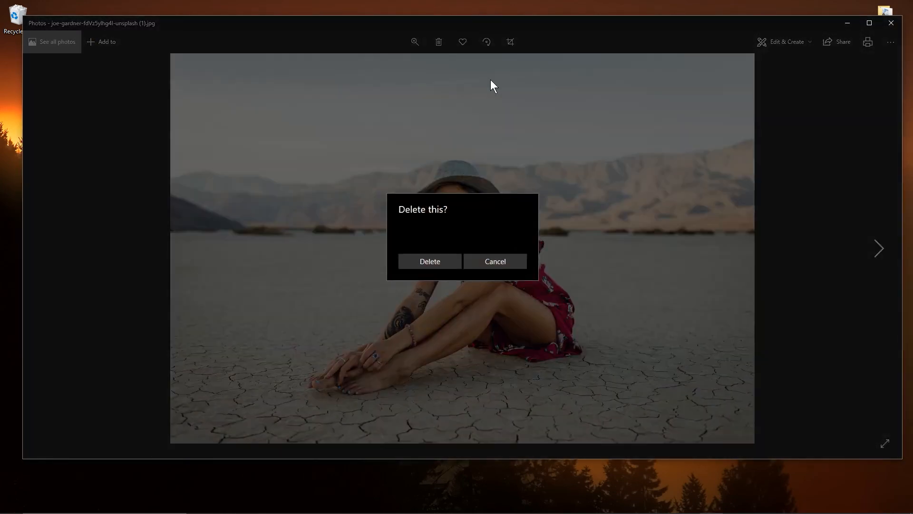
pyautogui.press('Escape')
pyautogui.moveTo(504, 31); pyautogui.dragTo(2, 86)
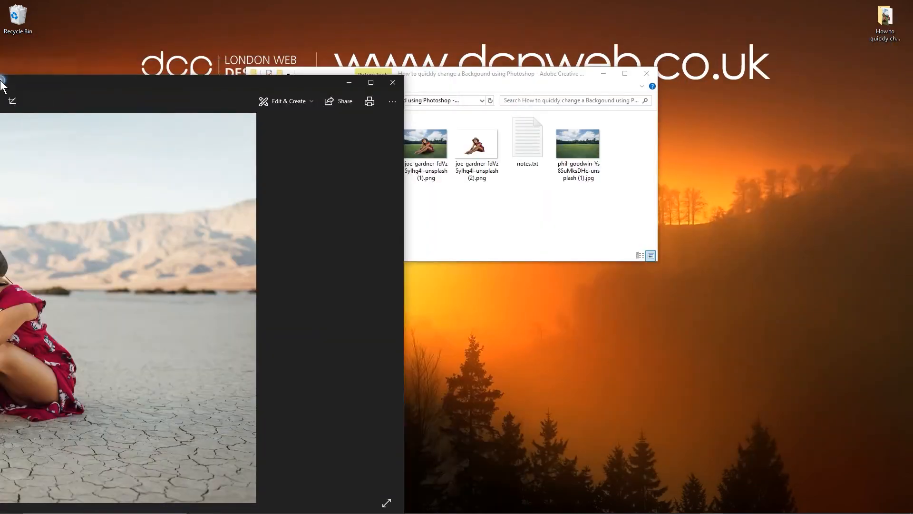
pyautogui.click(509, 203)
pyautogui.doubleClick(663, 84)
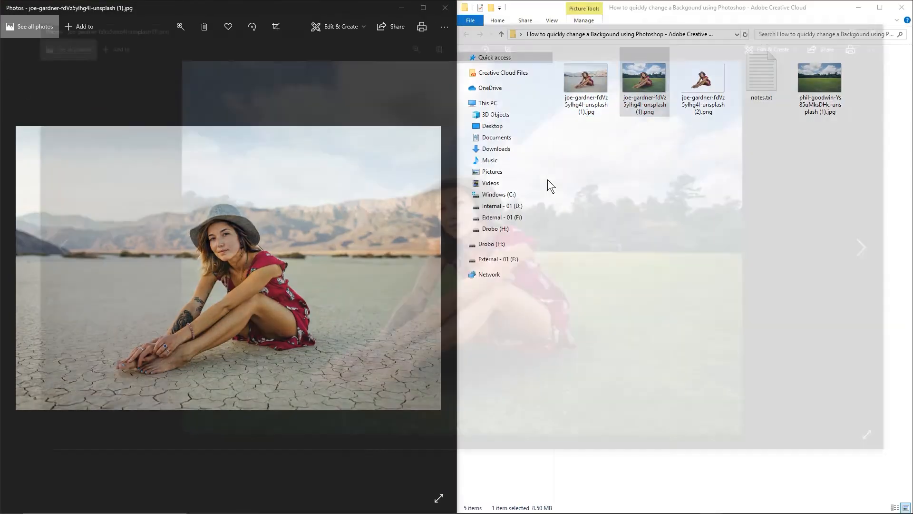
pyautogui.press('super+Right')
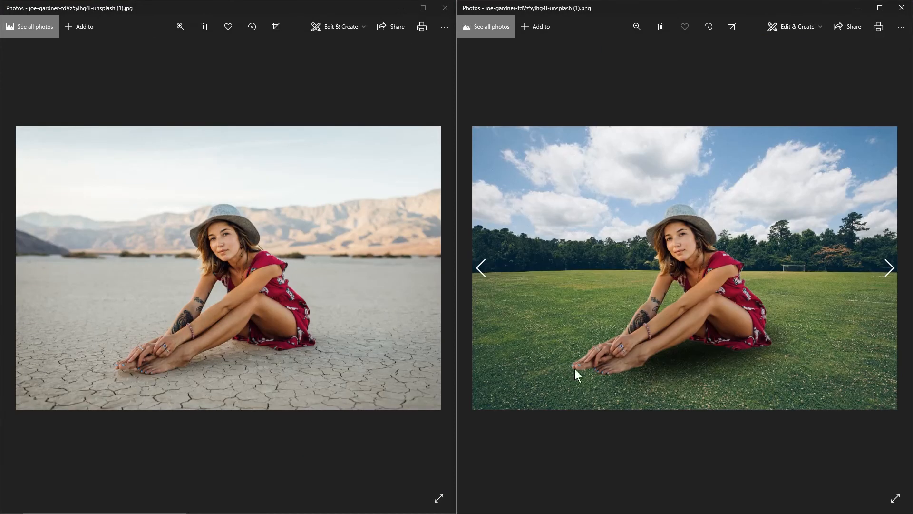
# Close the composite preview and compare the exported transparent cutout PNG with the original photo side by side.
pyautogui.click(901, 8)
pyautogui.click(706, 85)
pyautogui.doubleClick(707, 86)
pyautogui.press('super+Right')
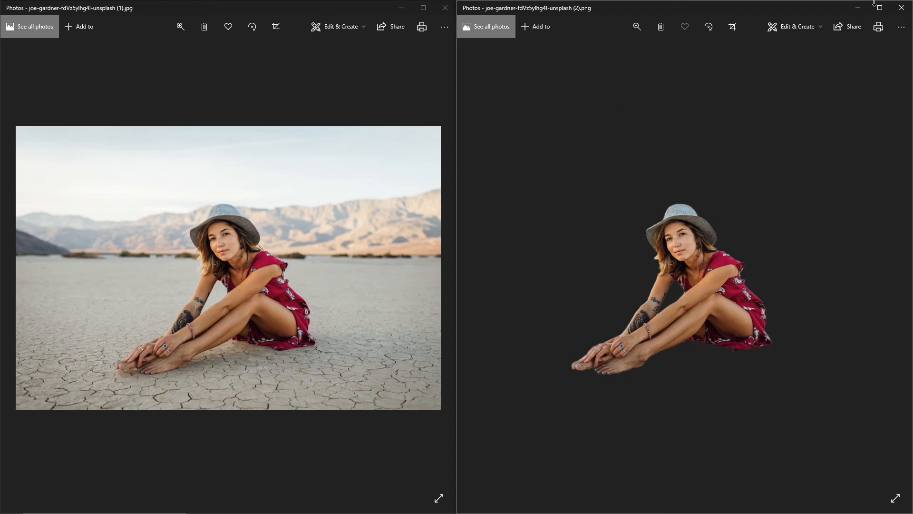
# Close both photo previews and the project folder window.
pyautogui.click(901, 8)
pyautogui.click(445, 8)
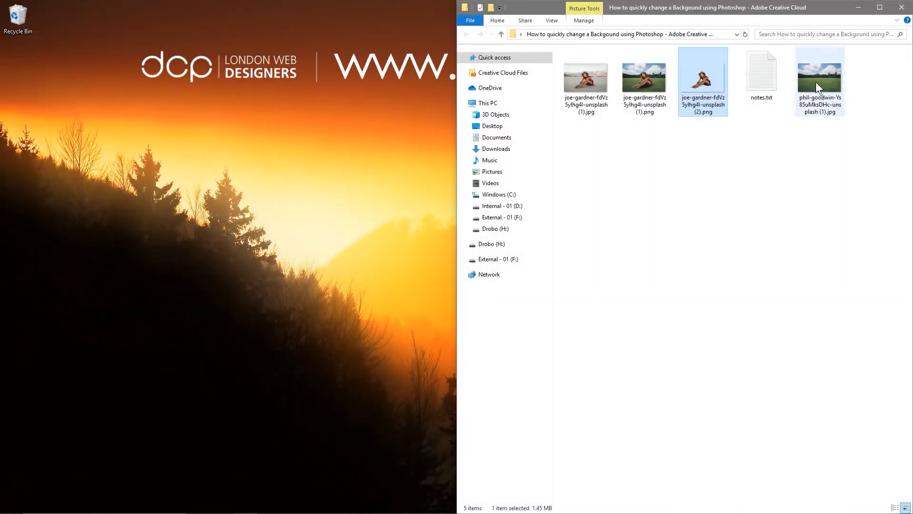
pyautogui.click(896, 10)
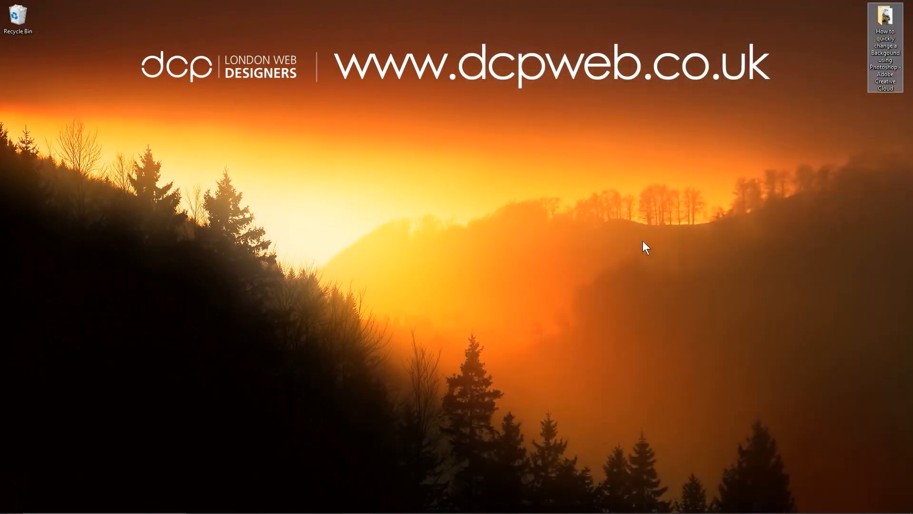